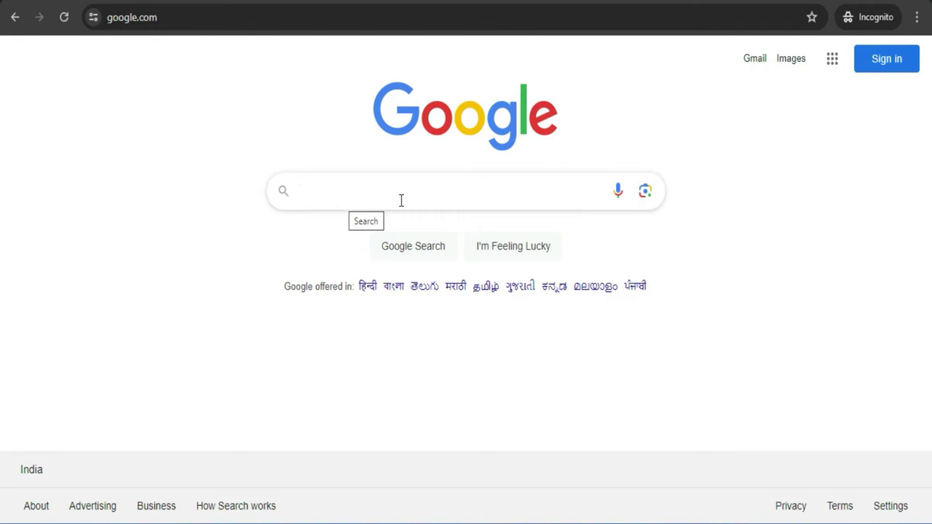
# Step: Search Google for 'shri amarnath yatra' and open the Shrine Board's Online Services sitelink
pyautogui.write('shr')
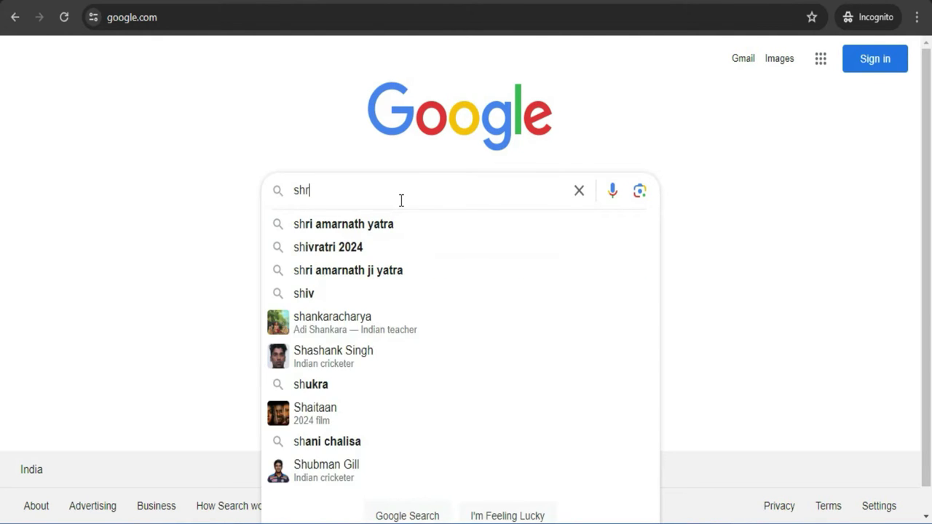
pyautogui.write('ee')
pyautogui.press('Down')
pyautogui.press('Return')
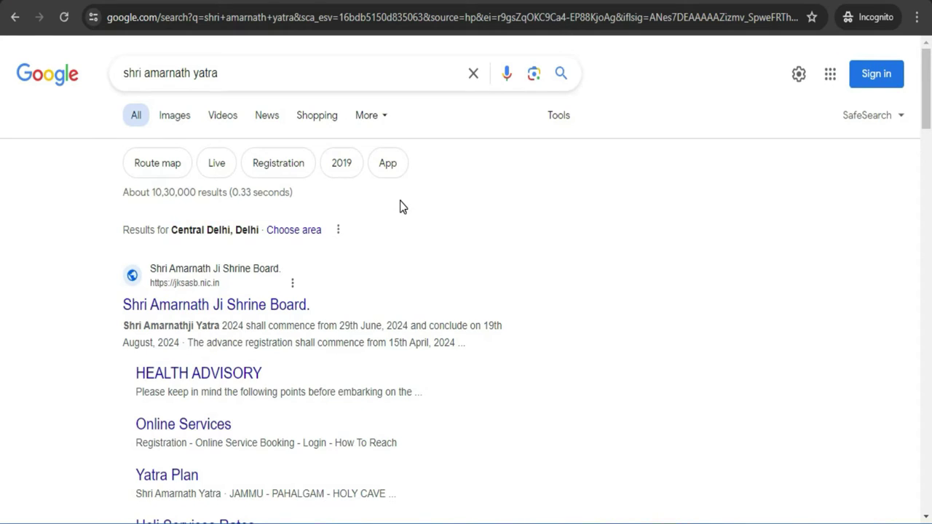
pyautogui.scroll(-1, 274, 318)
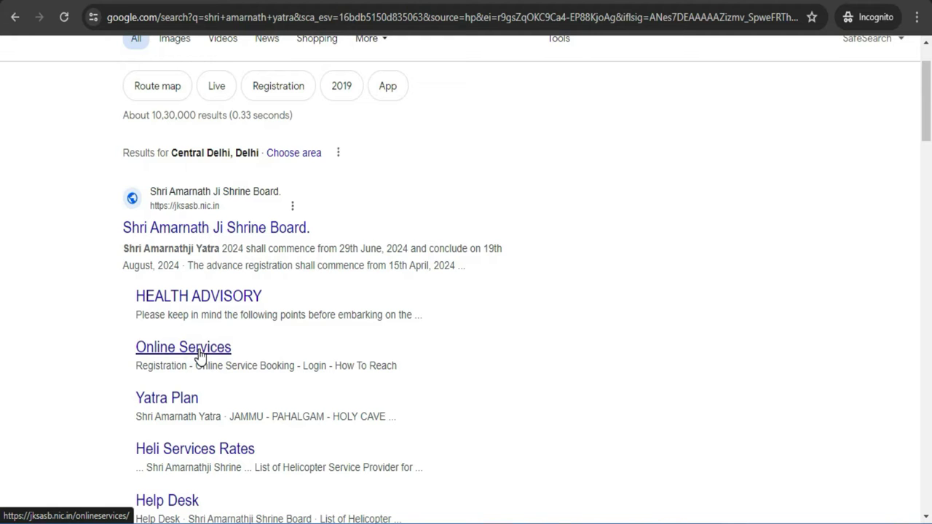
pyautogui.click(199, 354)
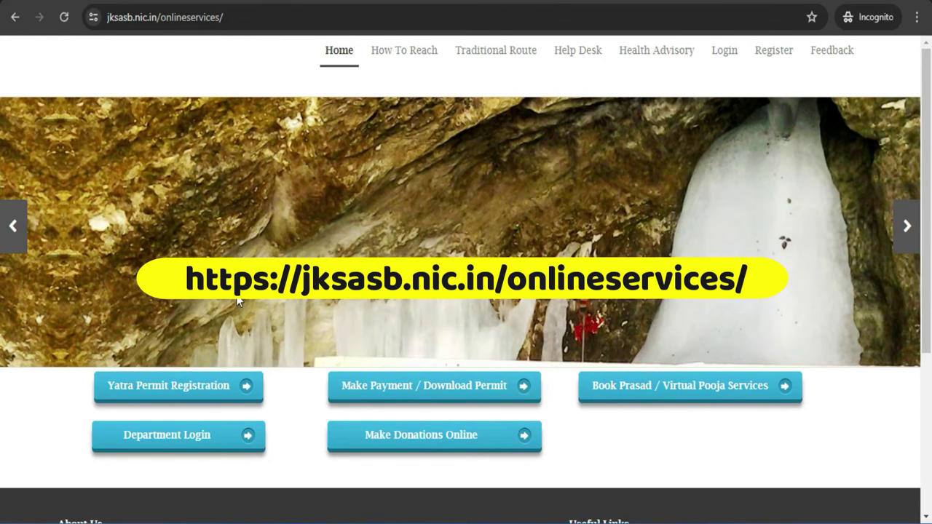
# Step: Open the Yatra Permit Registration instructions, read through them and tick 'I agree'
pyautogui.scroll(-1, 237, 300)
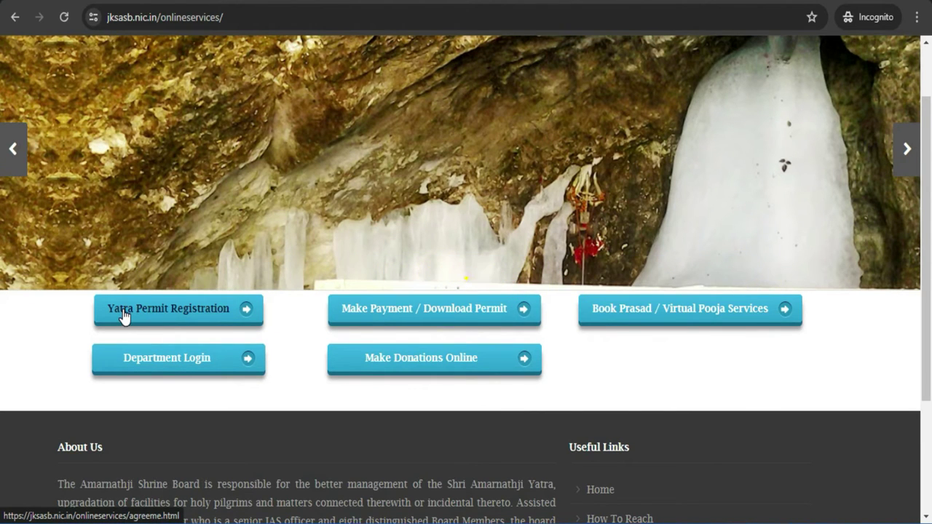
pyautogui.click(184, 313)
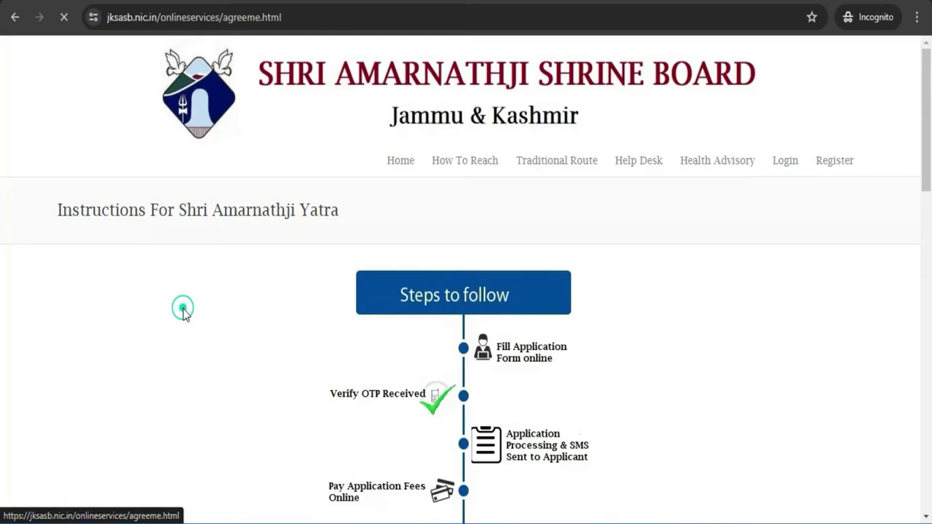
pyautogui.scroll(-1, 322, 329)
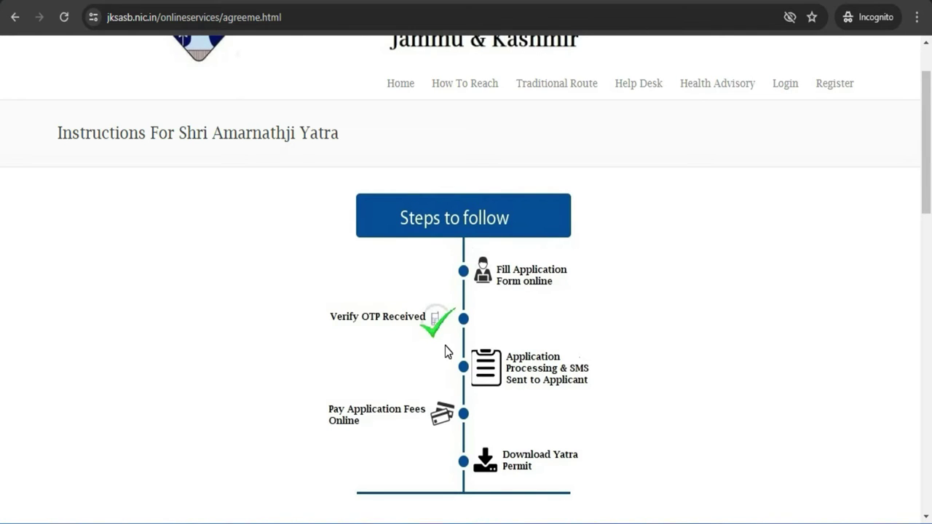
pyautogui.scroll(-3, 408, 327)
pyautogui.scroll(-2, 395, 327)
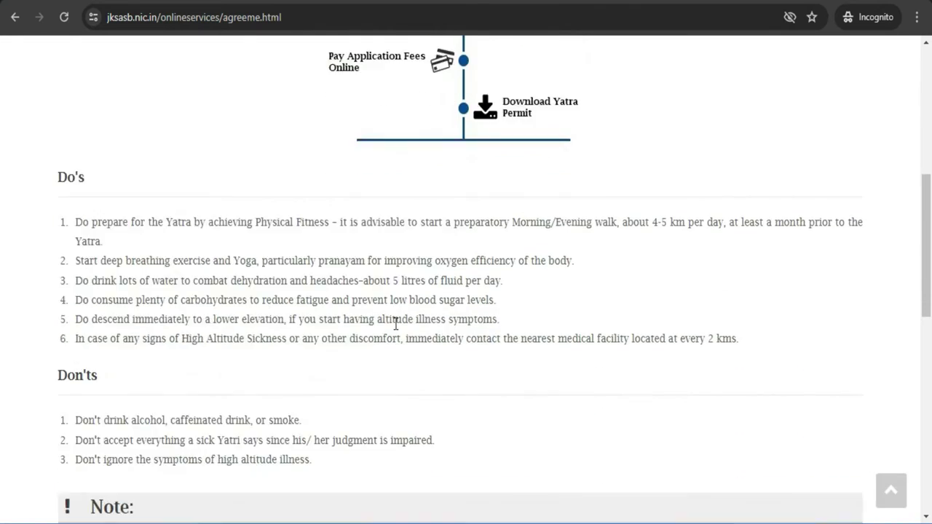
pyautogui.scroll(-2, 395, 323)
pyautogui.scroll(-4, 395, 324)
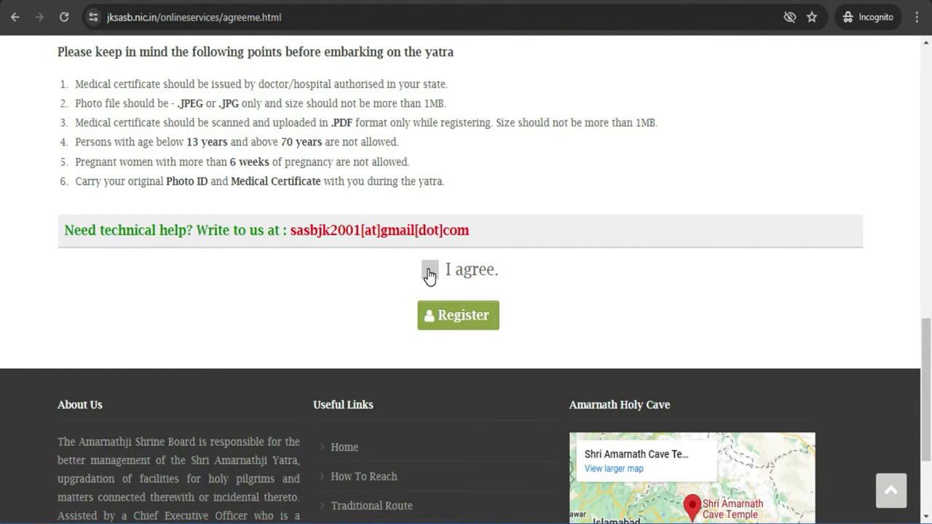
pyautogui.scroll(1, 428, 276)
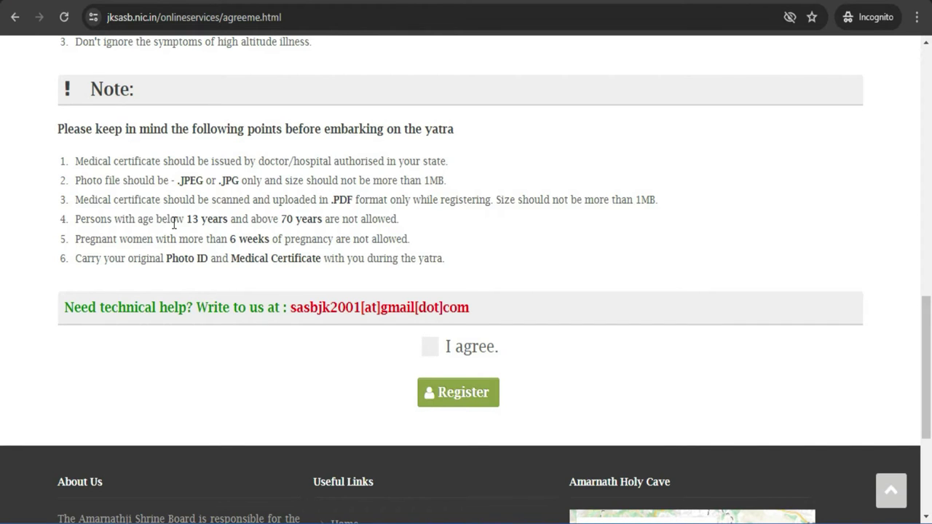
pyautogui.click(430, 347)
# Step: Open the Yatri Registration form and set the Route of Yatra to Pahalgam
pyautogui.click(470, 397)
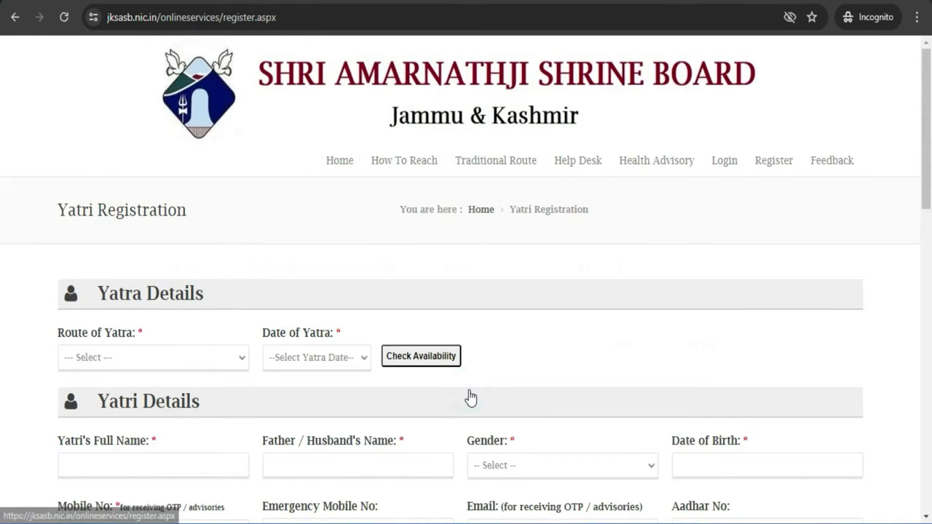
pyautogui.scroll(-2, 315, 223)
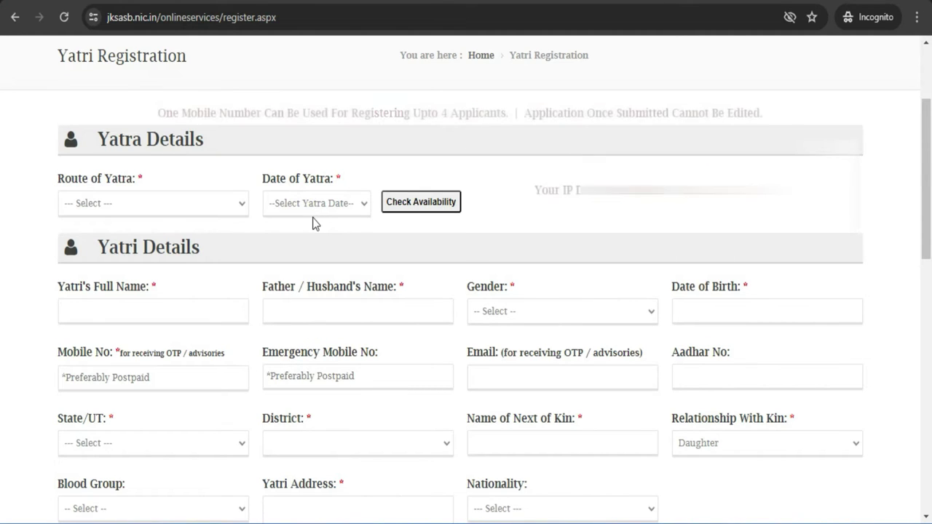
pyautogui.moveTo(55, 61); pyautogui.dragTo(254, 69)
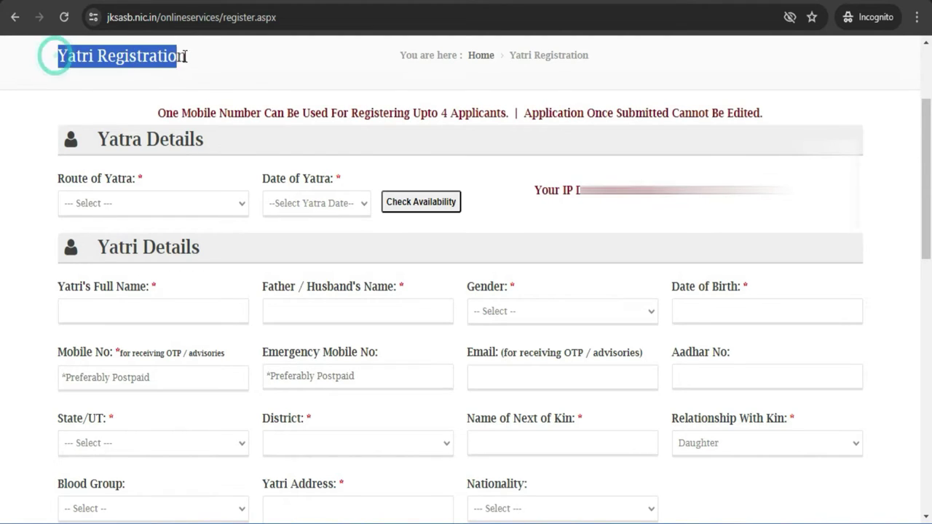
pyautogui.click(254, 69)
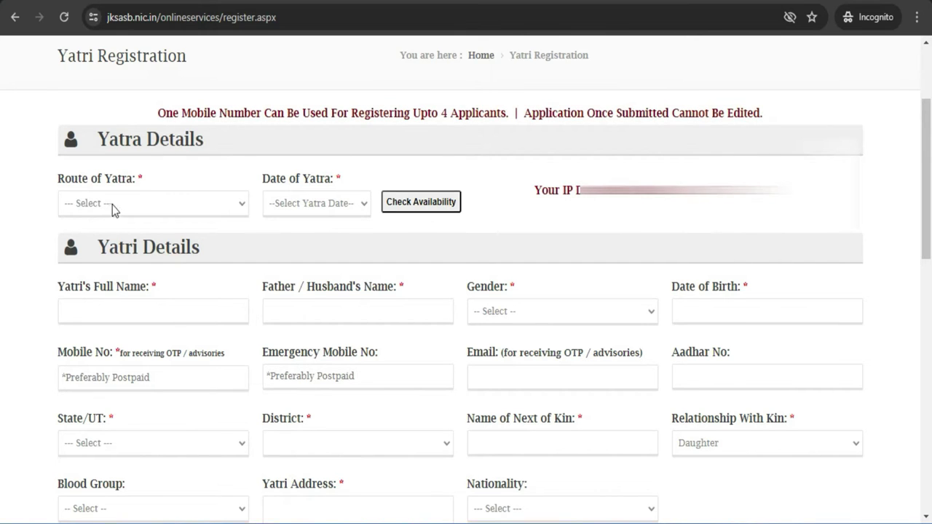
pyautogui.click(149, 203)
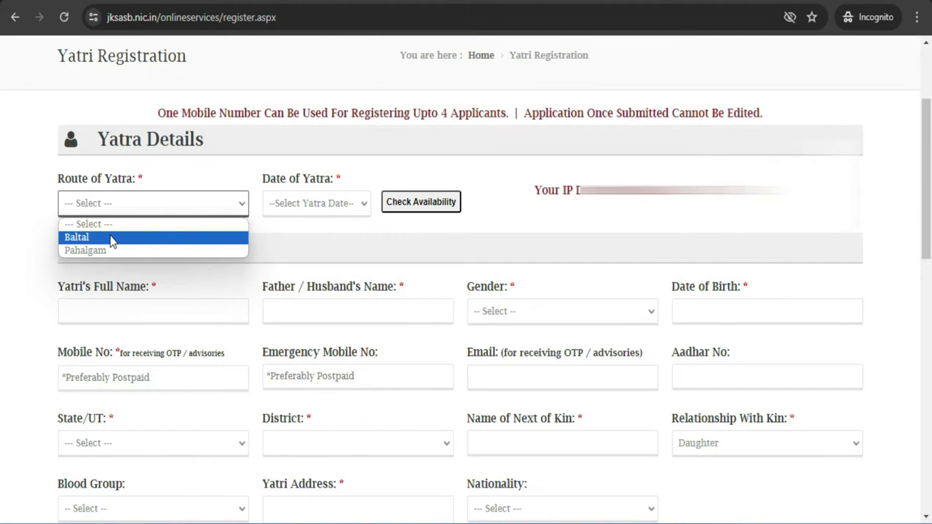
pyautogui.click(111, 238)
pyautogui.click(126, 207)
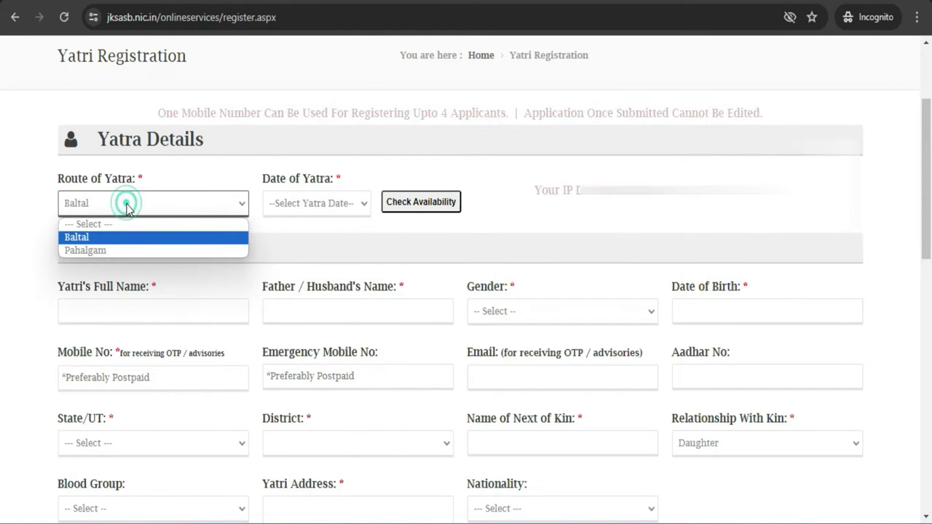
pyautogui.click(107, 250)
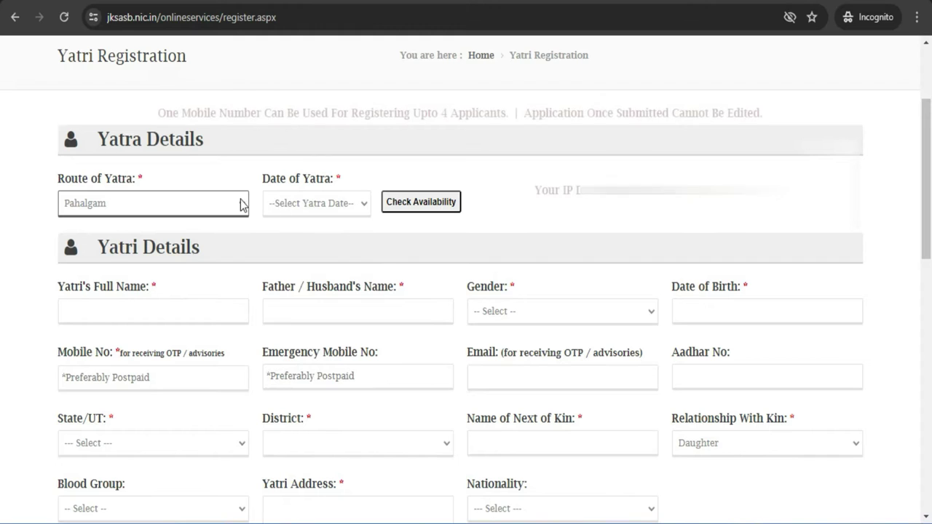
# Step: Set the yatra date to 26 July 2024 and check availability, which shows 2717 left
pyautogui.click(311, 198)
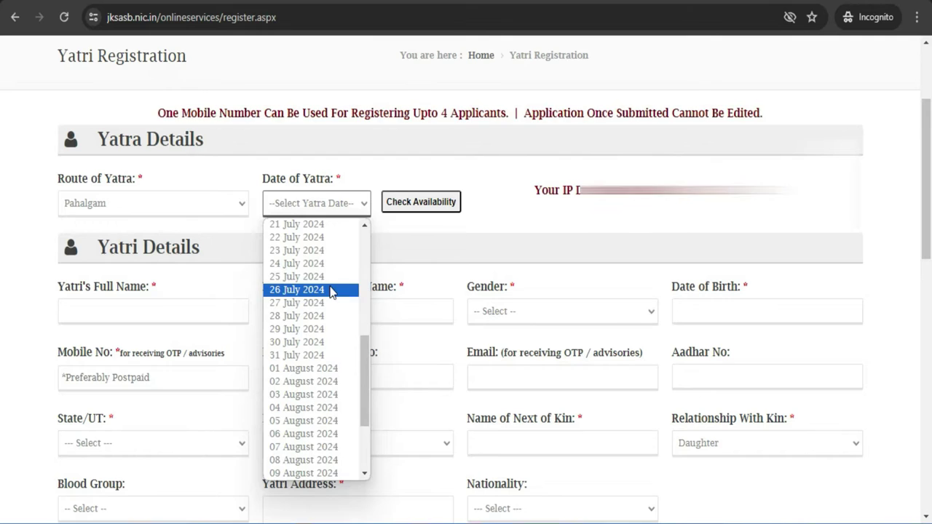
pyautogui.click(315, 289)
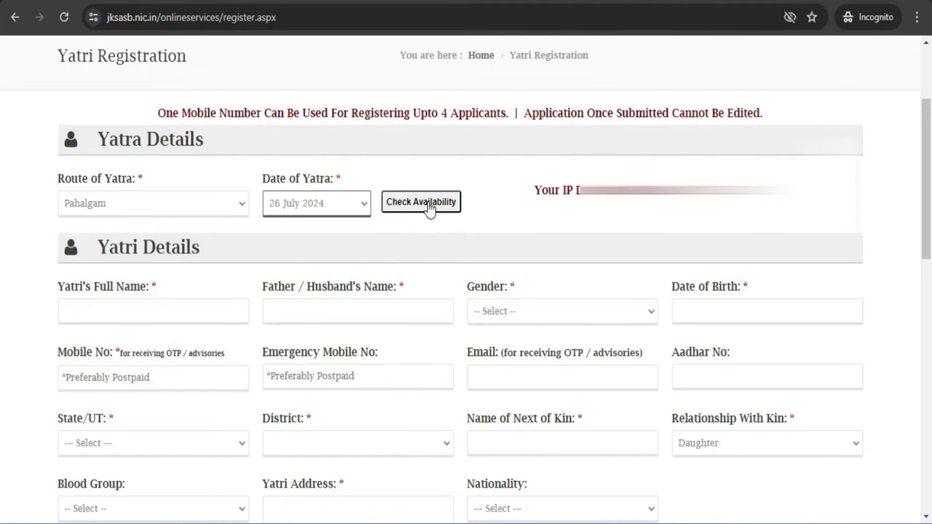
pyautogui.click(428, 206)
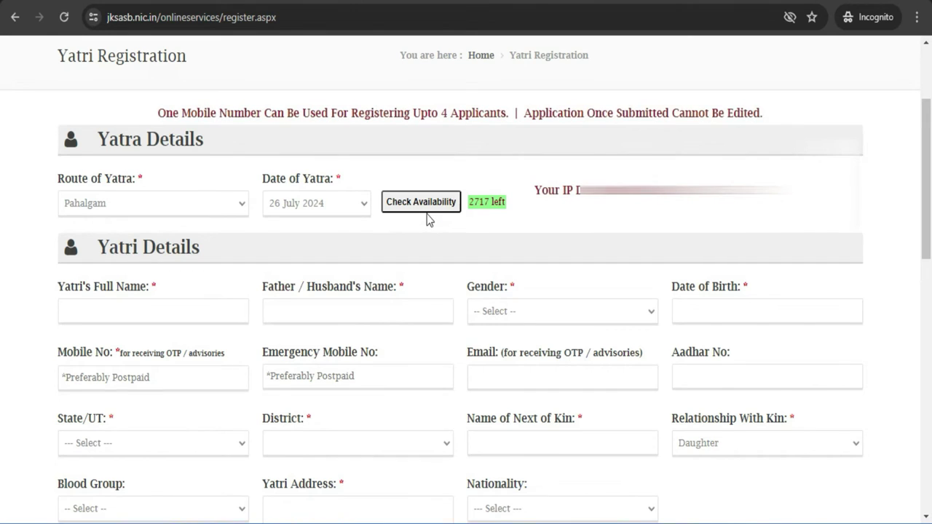
pyautogui.scroll(-1, 249, 164)
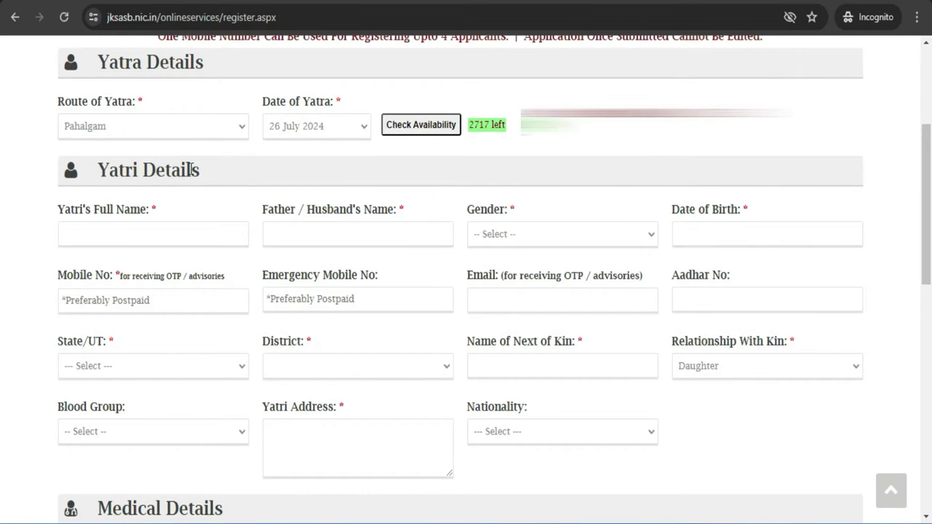
# Step: Enter the yatri's full name and father's name, and set gender to Male
pyautogui.moveTo(97, 170); pyautogui.dragTo(229, 174)
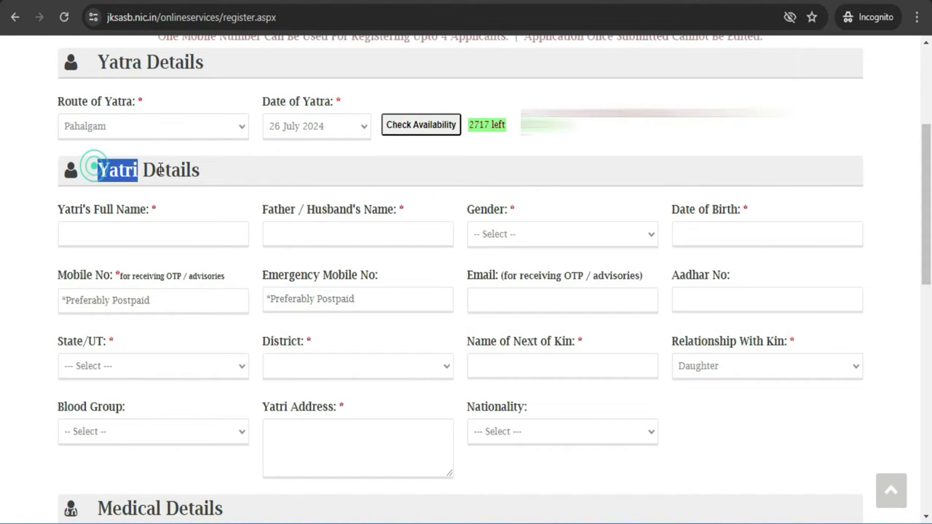
pyautogui.click(239, 170)
pyautogui.click(131, 232)
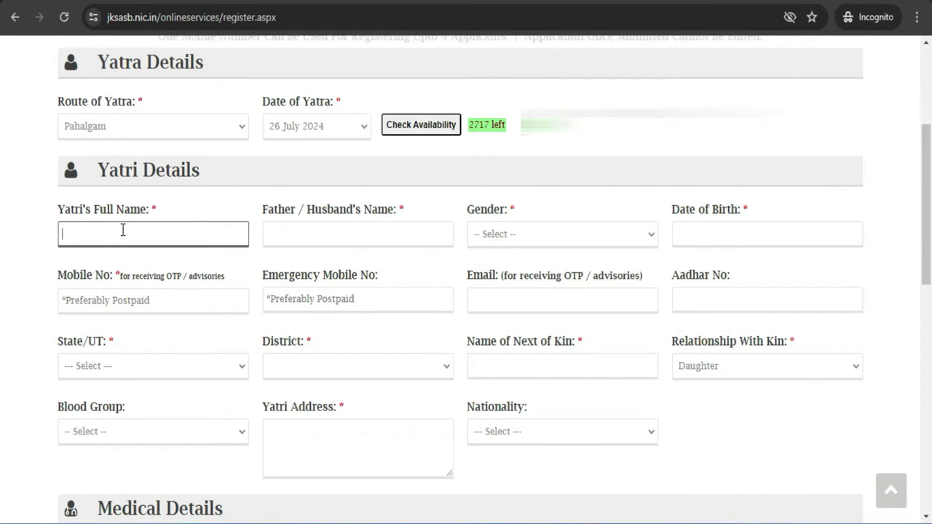
pyautogui.press('Tab')
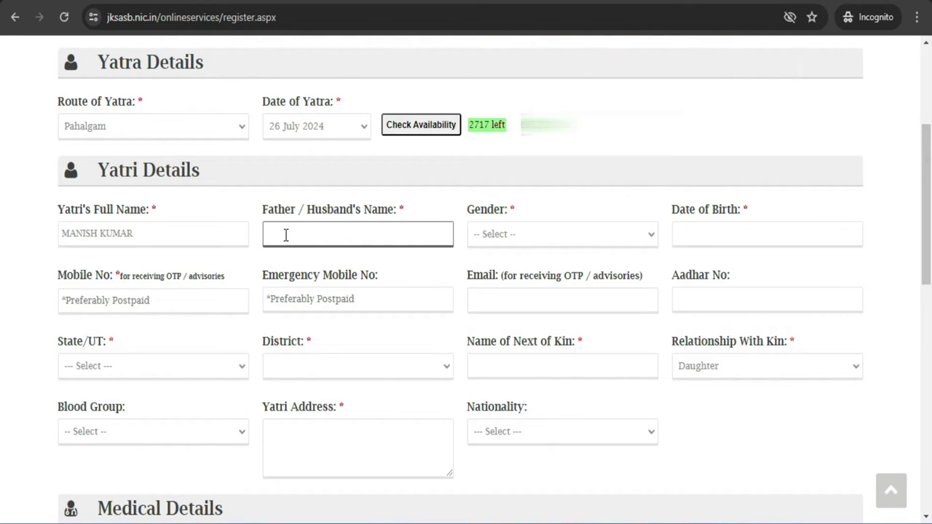
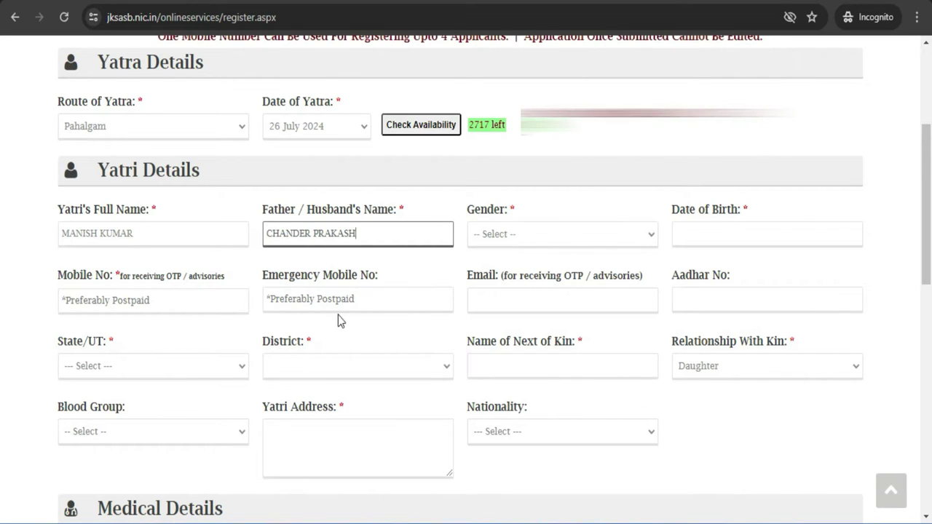
pyautogui.click(500, 239)
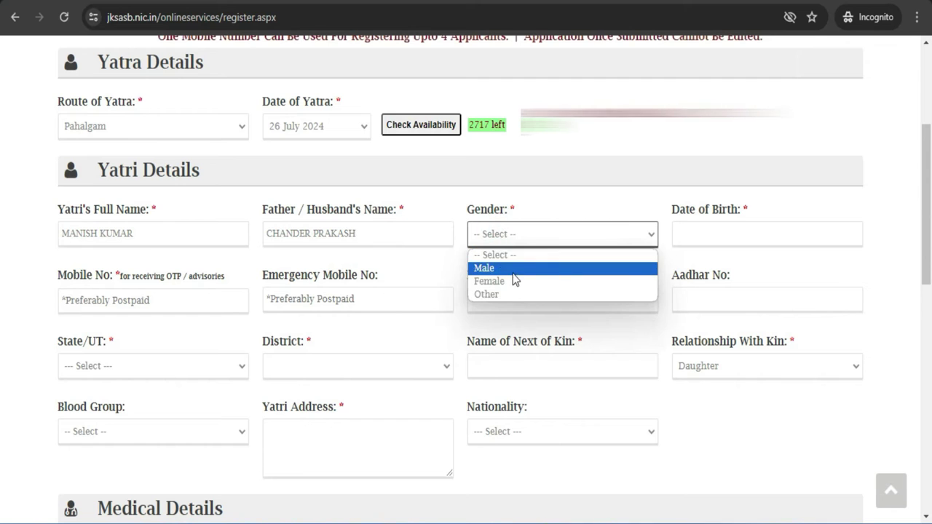
pyautogui.click(514, 270)
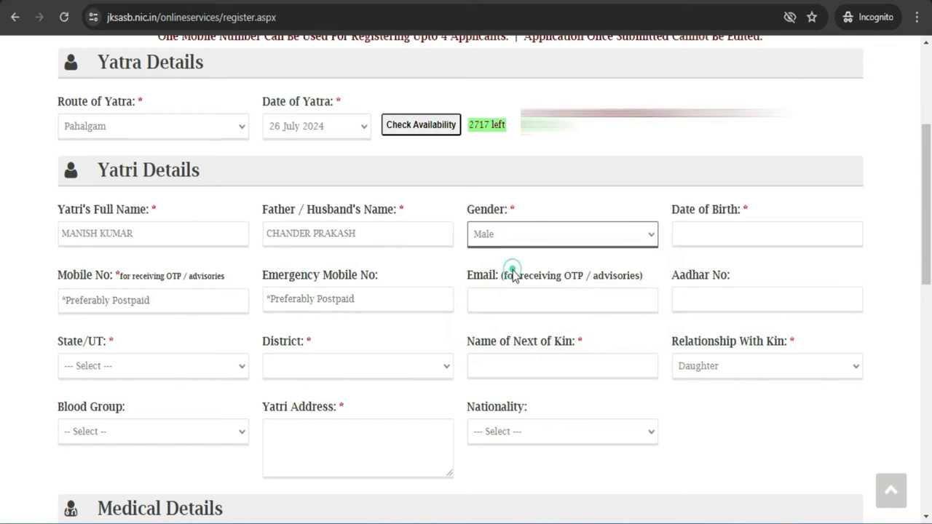
pyautogui.click(687, 232)
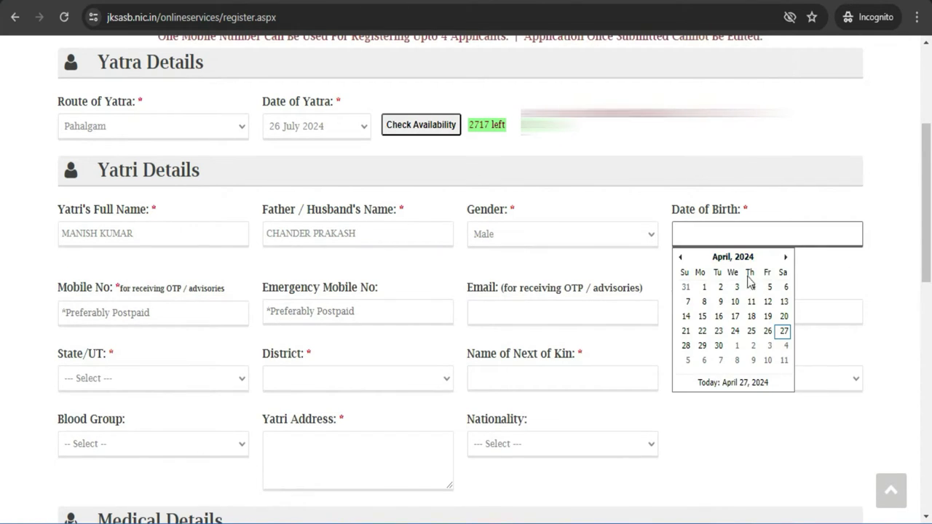
pyautogui.click(738, 257)
pyautogui.click(737, 257)
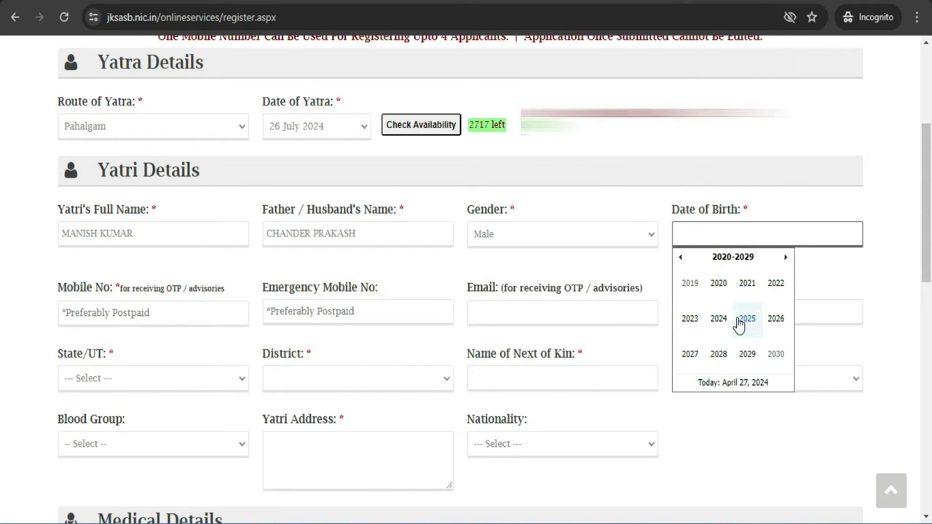
pyautogui.click(682, 260)
pyautogui.click(682, 259)
pyautogui.click(682, 260)
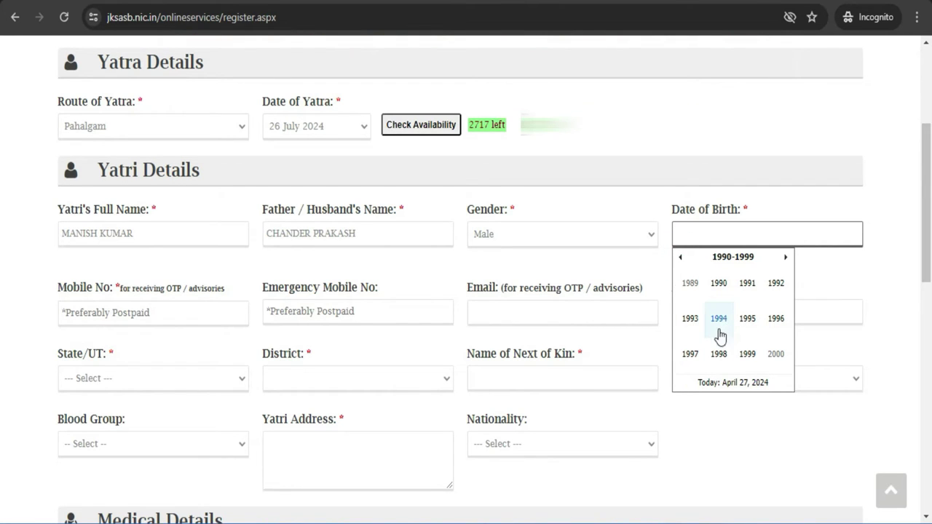
pyautogui.click(718, 320)
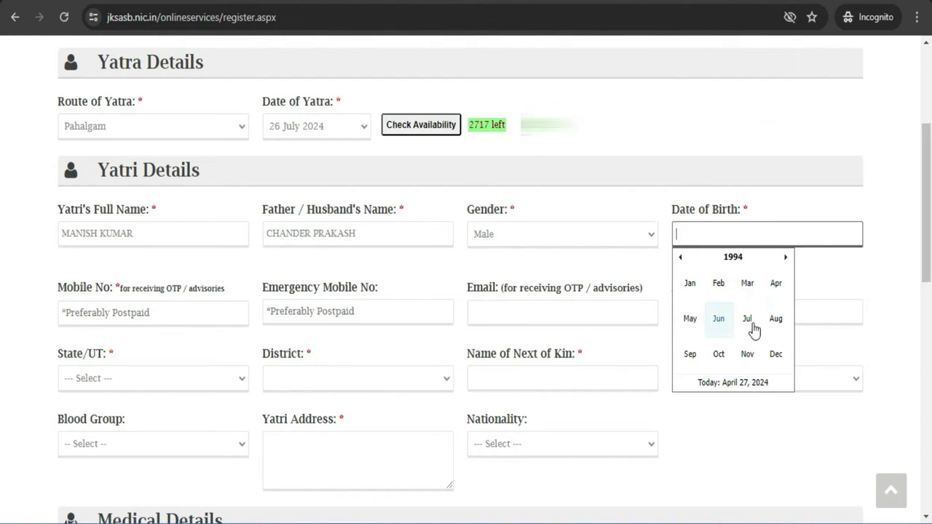
pyautogui.click(776, 283)
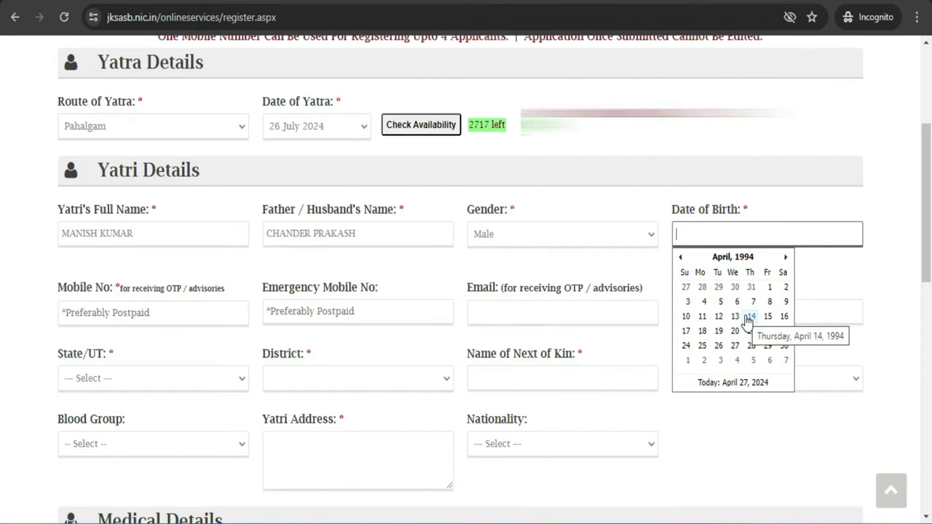
pyautogui.click(751, 330)
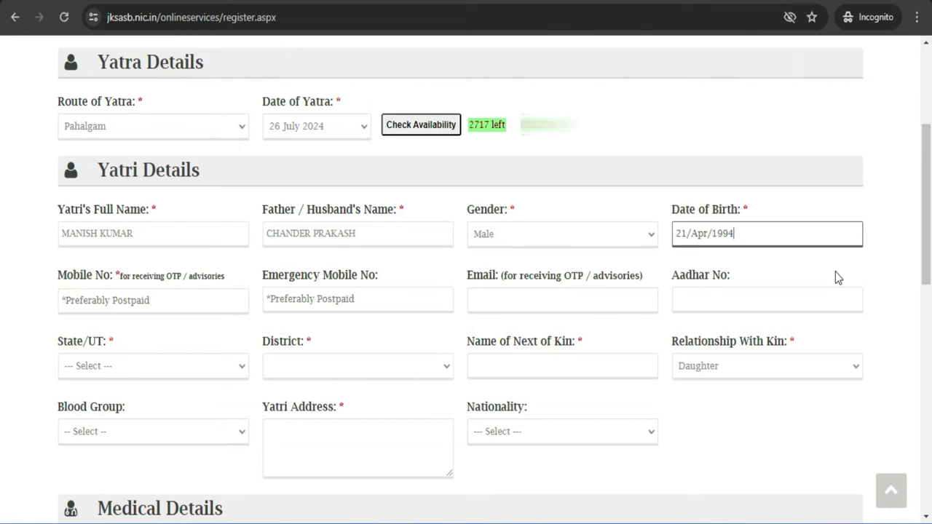
# Step: Fill in the yatri's mobile number, emergency mobile number, e-mail address and Aadhaar number
pyautogui.click(167, 299)
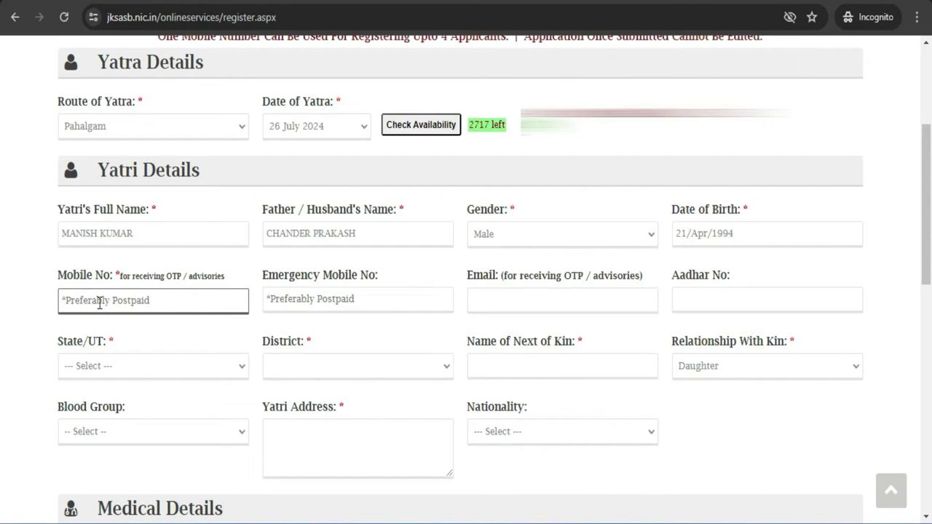
pyautogui.click(291, 300)
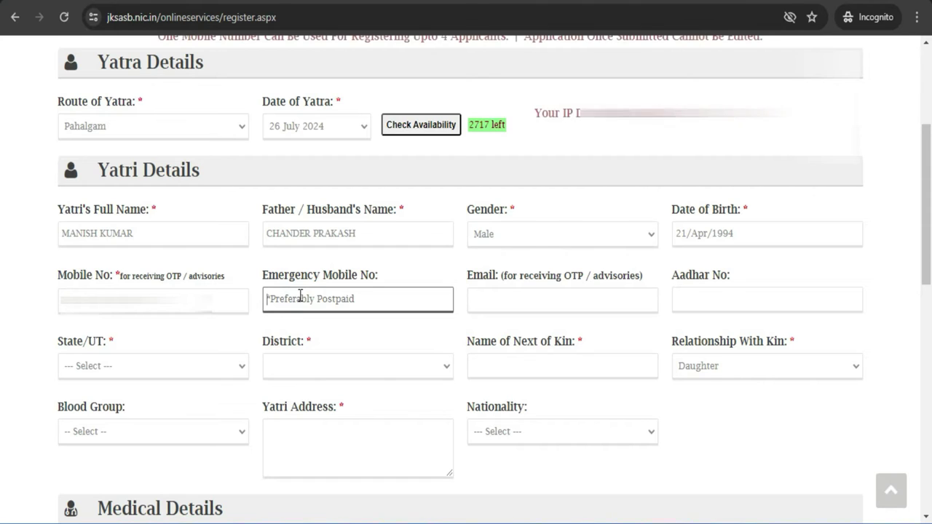
pyautogui.hotkey('ctrl', 'v')
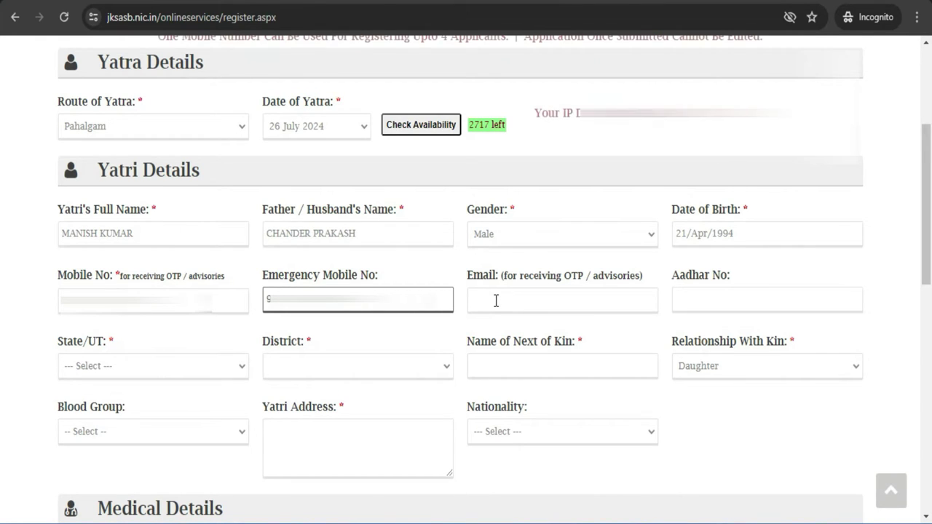
pyautogui.click(496, 301)
pyautogui.hotkey('ctrl', 'v')
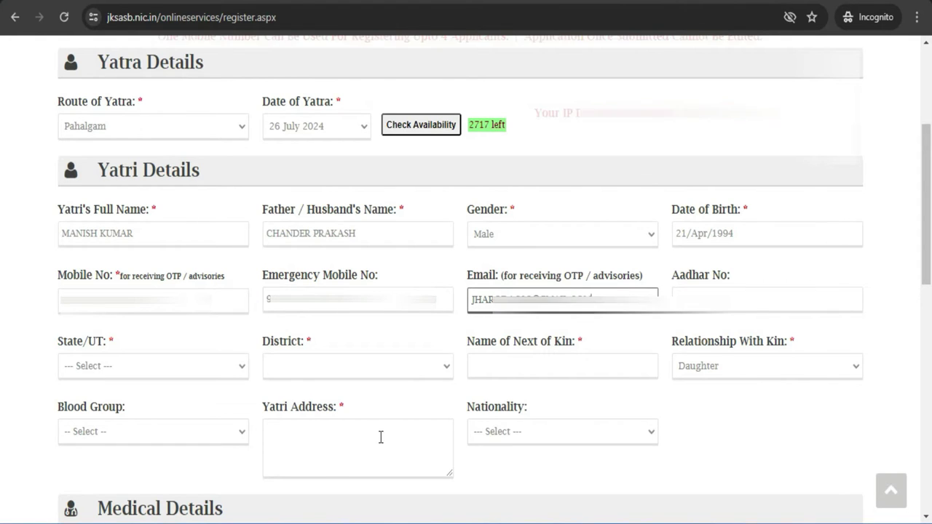
pyautogui.click(861, 300)
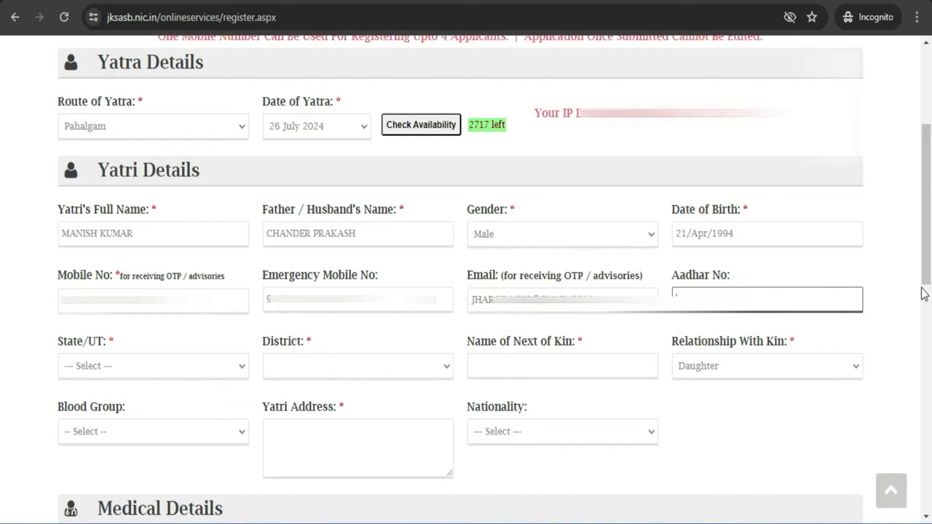
pyautogui.hotkey('ctrl', 'v')
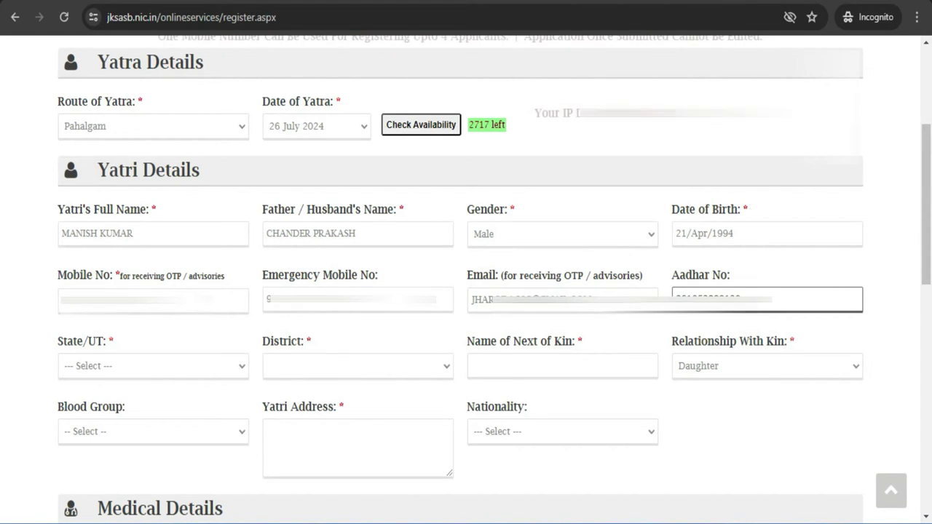
# Step: Set State/UT to Delhi with a district, enter the next of kin's name and relationship Father
pyautogui.click(105, 377)
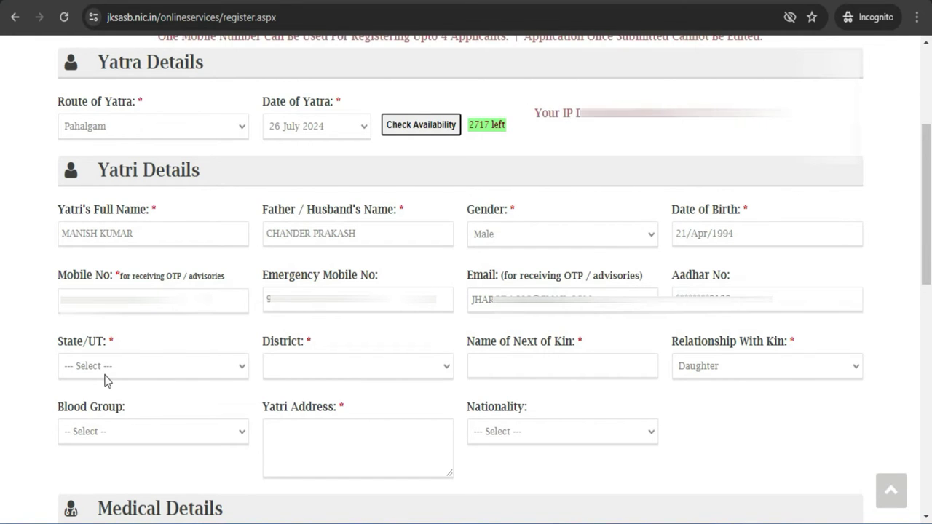
pyautogui.press('d')
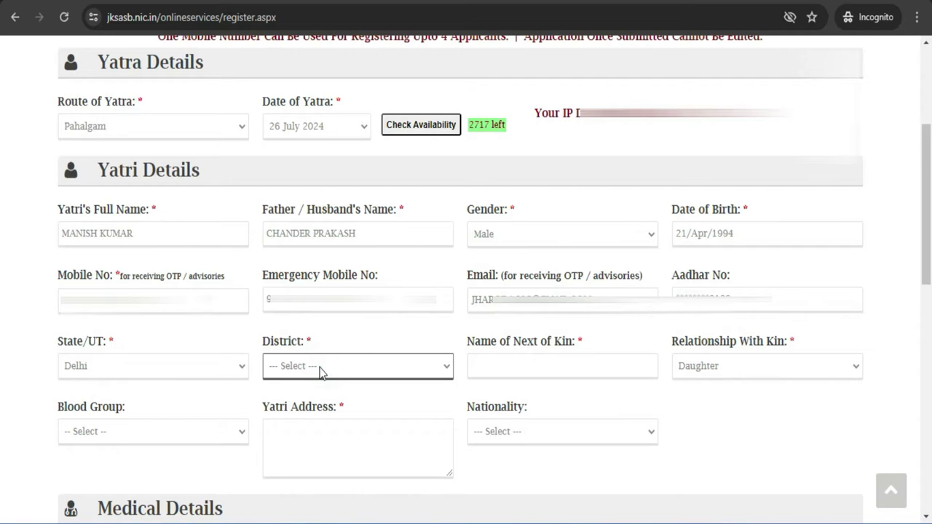
pyautogui.click(321, 370)
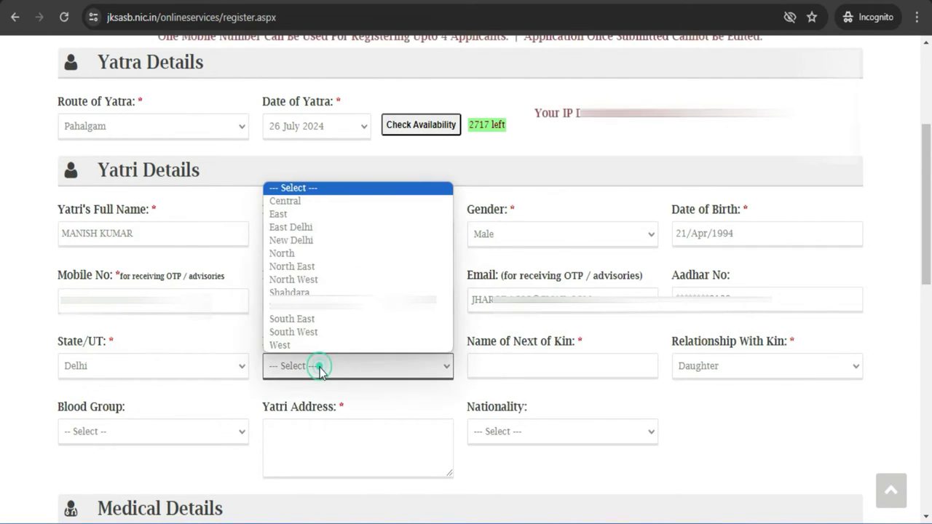
pyautogui.scroll(-1, 501, 299)
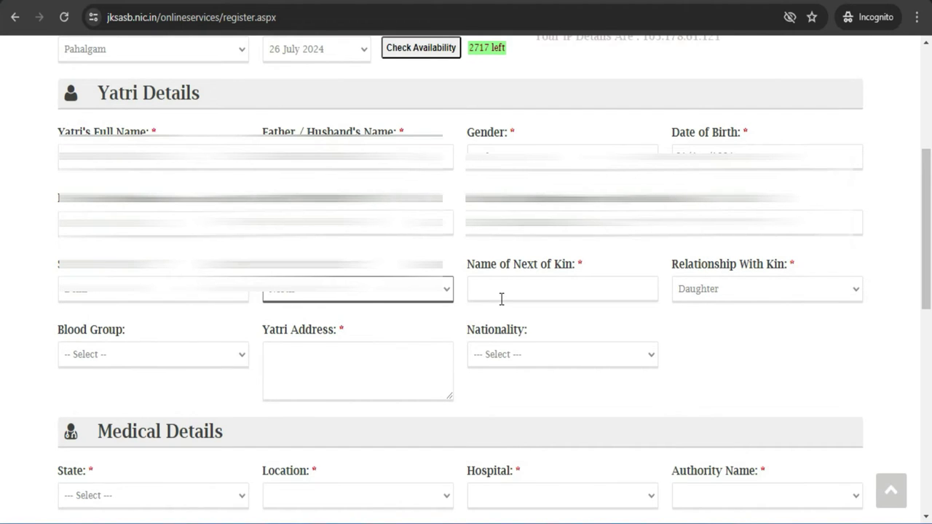
pyautogui.click(490, 290)
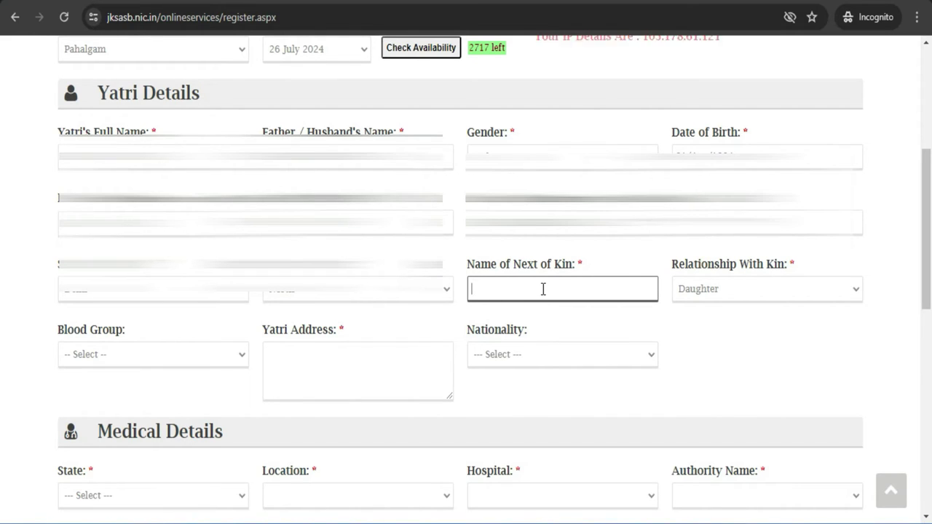
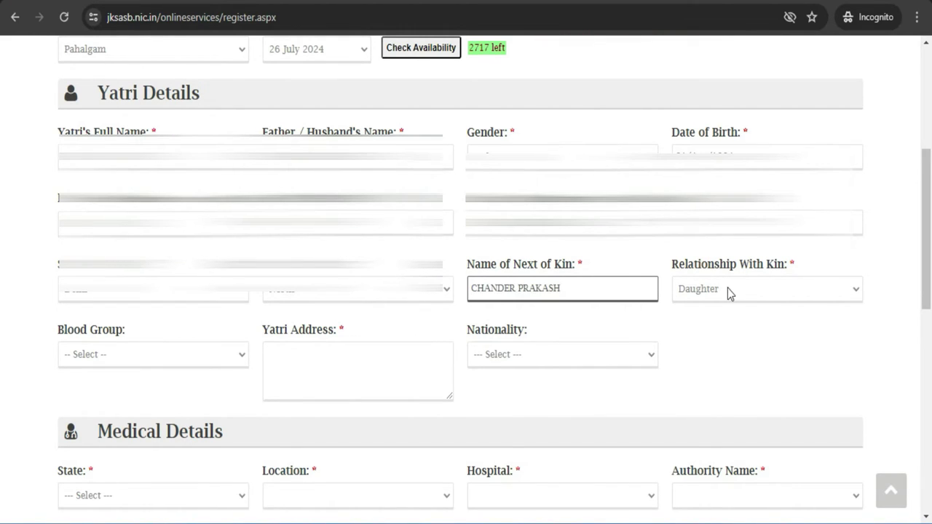
pyautogui.click(725, 291)
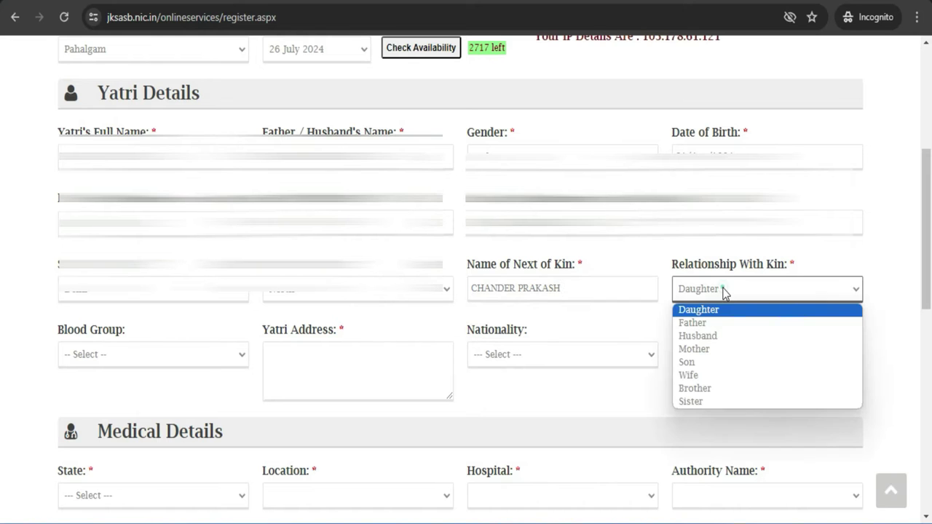
pyautogui.click(718, 324)
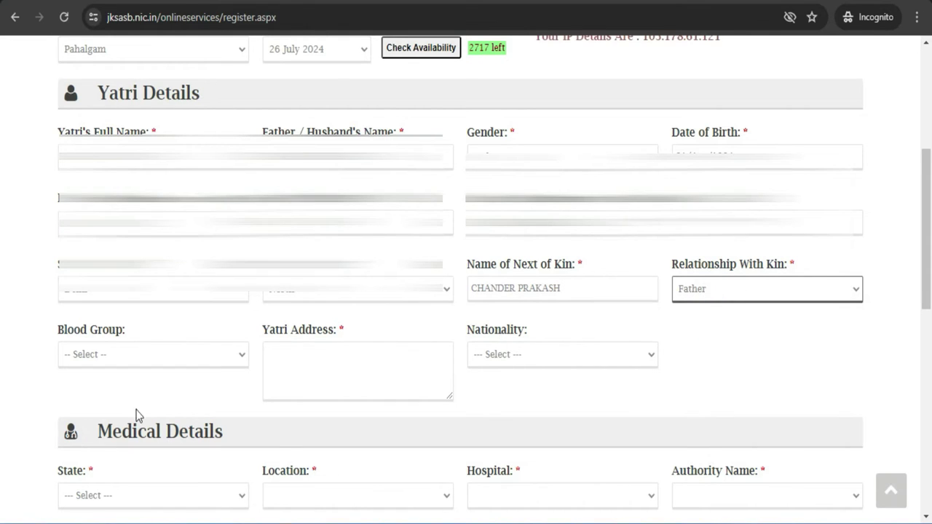
pyautogui.click(144, 349)
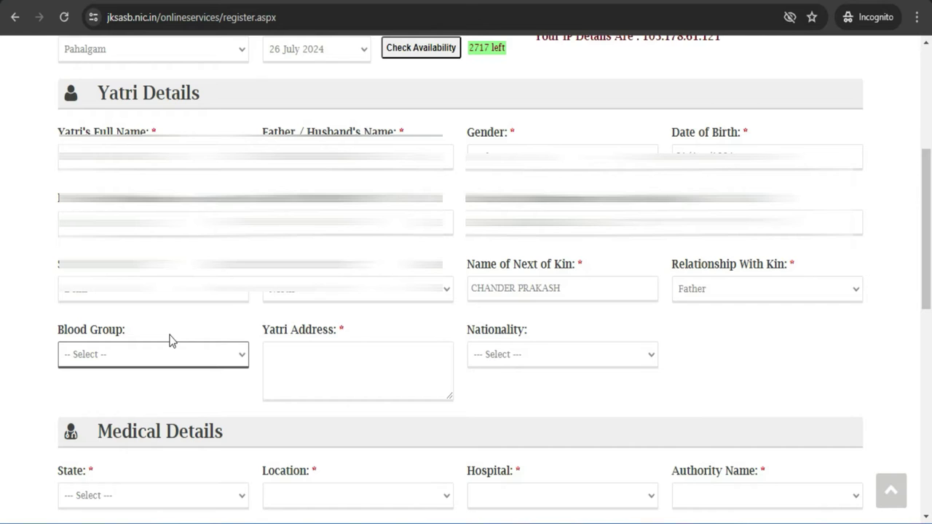
# Step: Set Blood Group to B+ve and enter the yatri's address
pyautogui.click(118, 351)
pyautogui.click(80, 437)
pyautogui.click(295, 362)
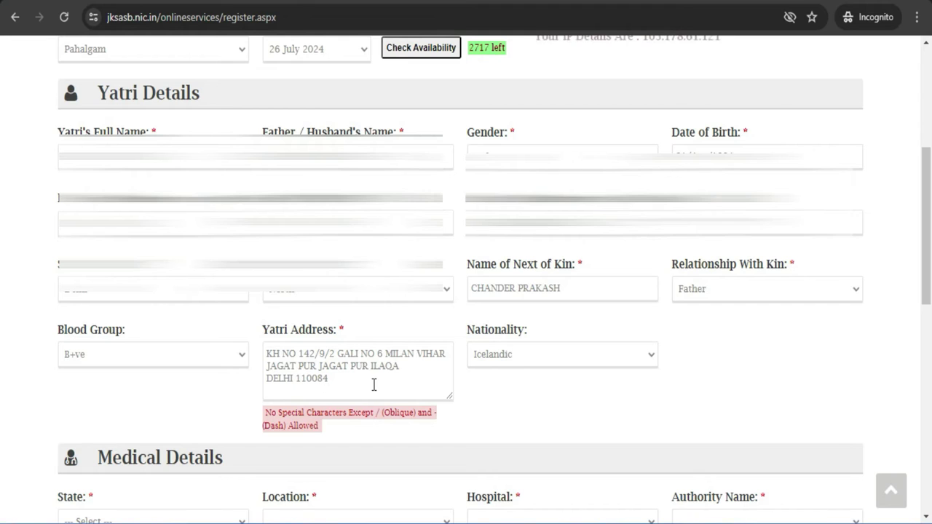
pyautogui.click(373, 384)
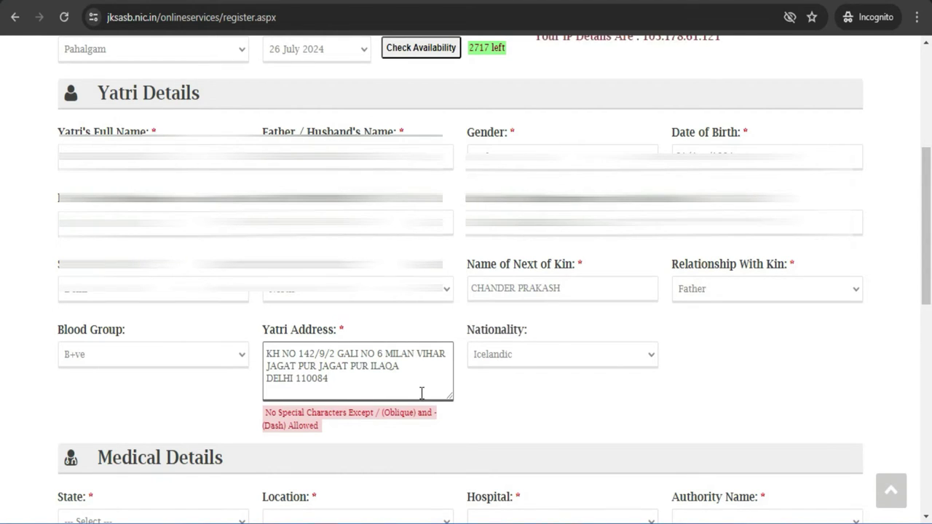
pyautogui.click(265, 419)
pyautogui.moveTo(265, 420); pyautogui.dragTo(319, 427)
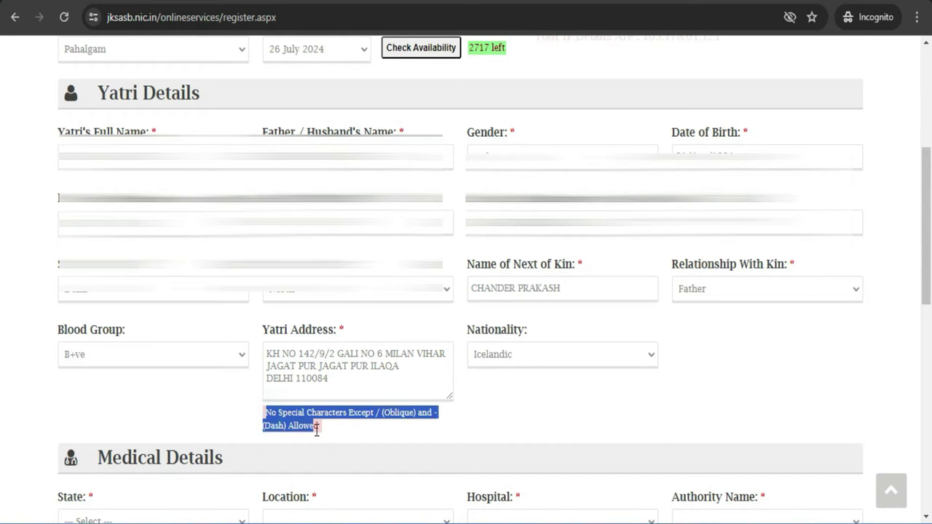
pyautogui.click(477, 420)
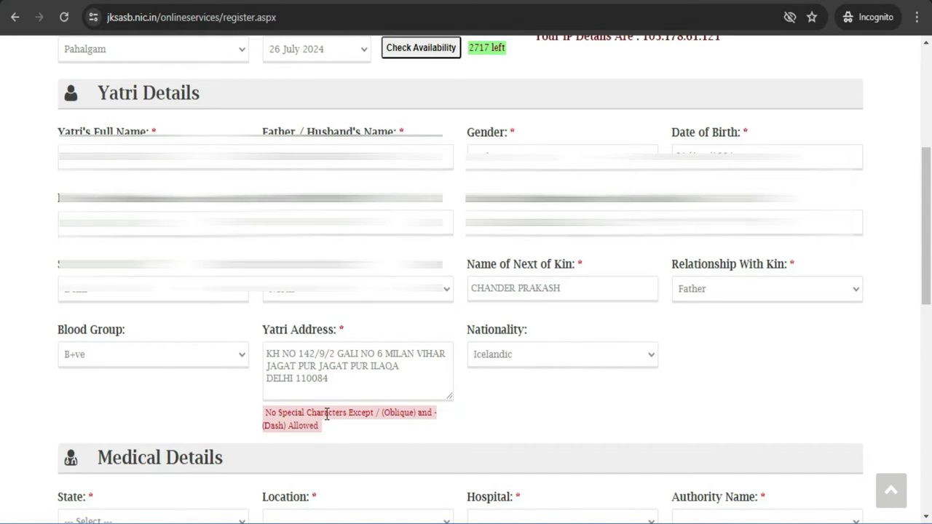
# Step: Choose Indian as the Nationality
pyautogui.click(645, 353)
pyautogui.scroll(1, 588, 254)
pyautogui.scroll(8, 589, 255)
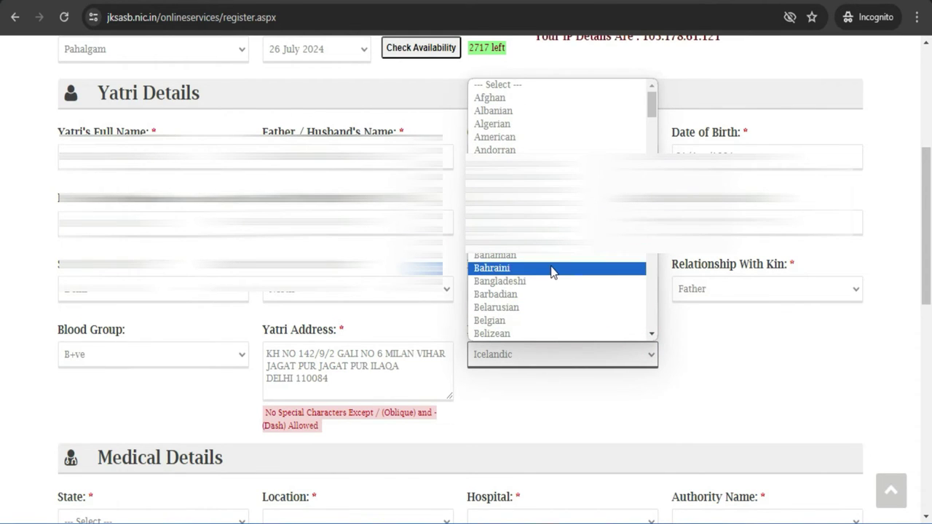
pyautogui.write('in')
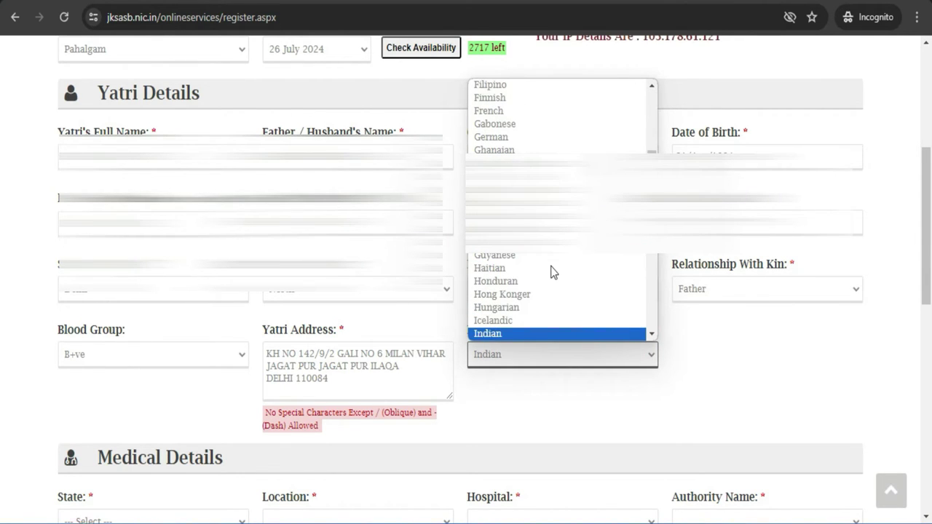
pyautogui.press('Down')
pyautogui.press('Up')
pyautogui.press('Return')
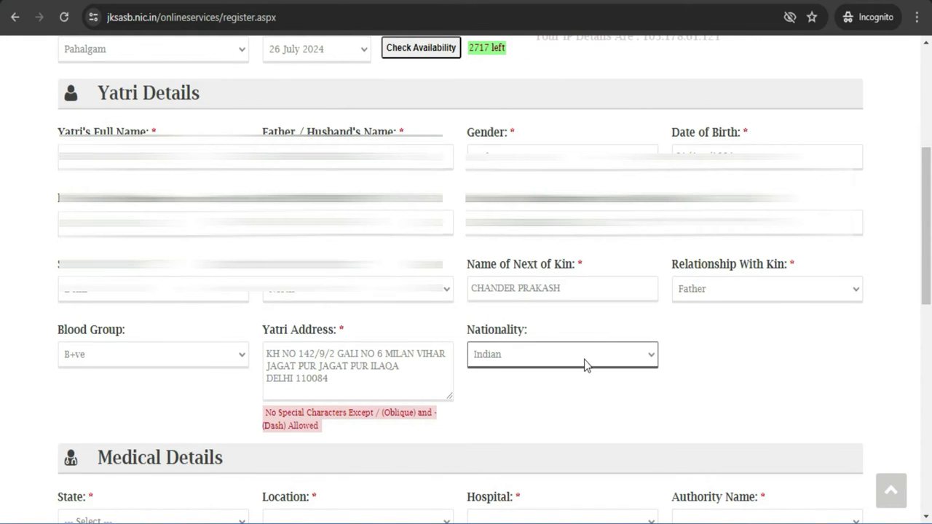
pyautogui.scroll(-2, 583, 367)
pyautogui.scroll(-2, 584, 369)
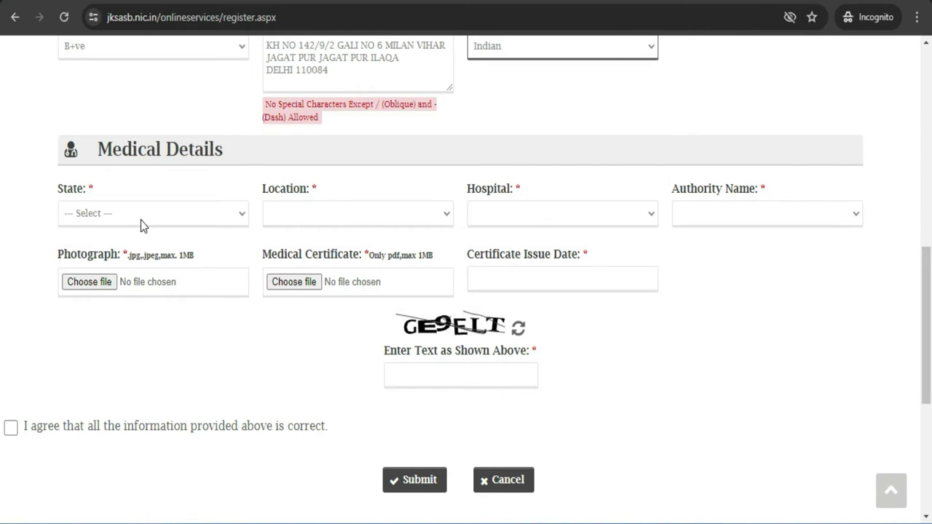
# Step: Set the medical details State to Delhi and Location to New Delhi
pyautogui.doubleClick(52, 188)
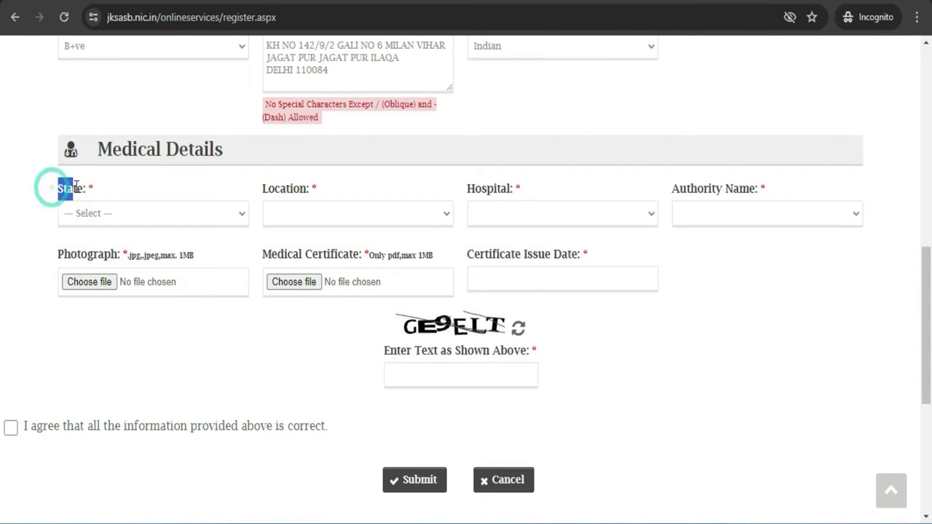
pyautogui.click(146, 189)
pyautogui.click(119, 217)
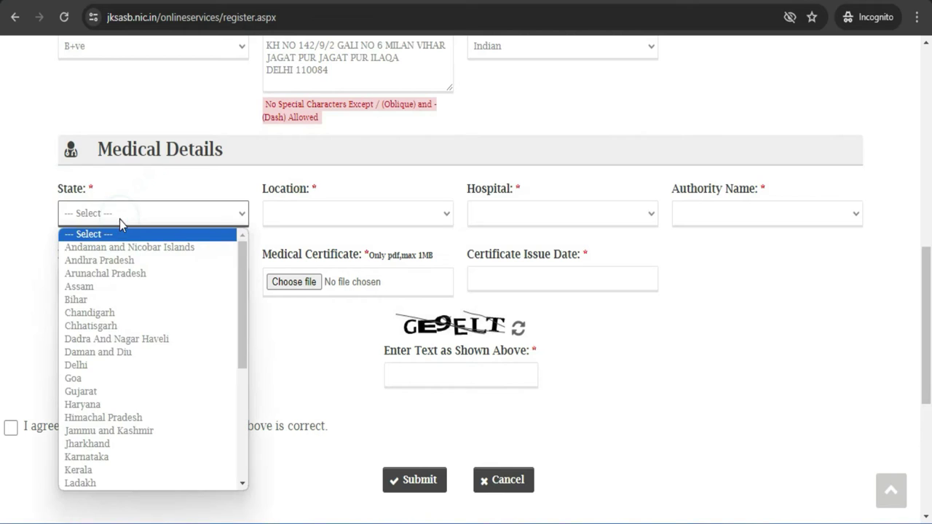
pyautogui.click(112, 371)
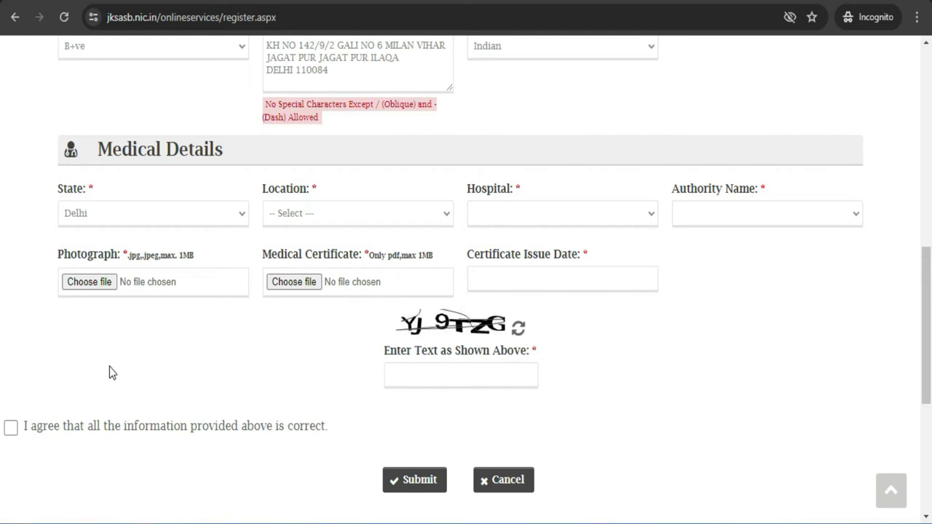
pyautogui.click(437, 214)
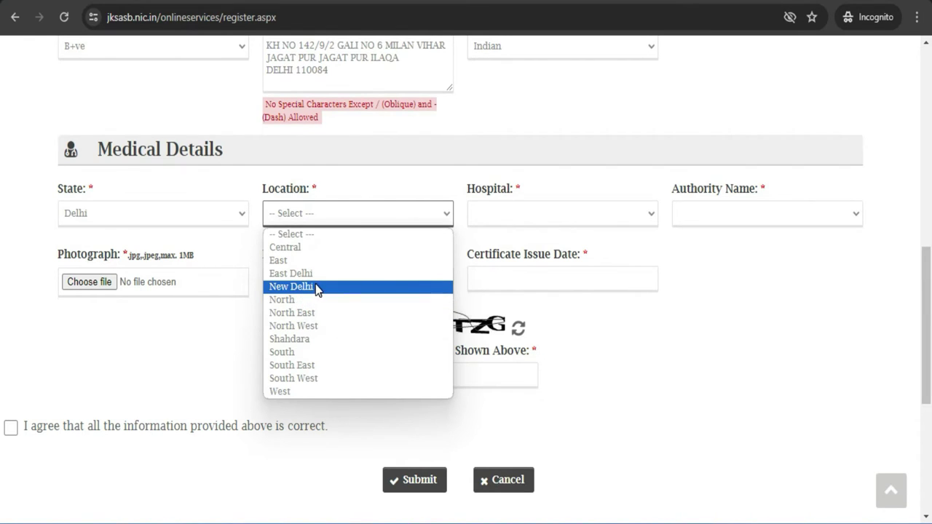
pyautogui.click(316, 287)
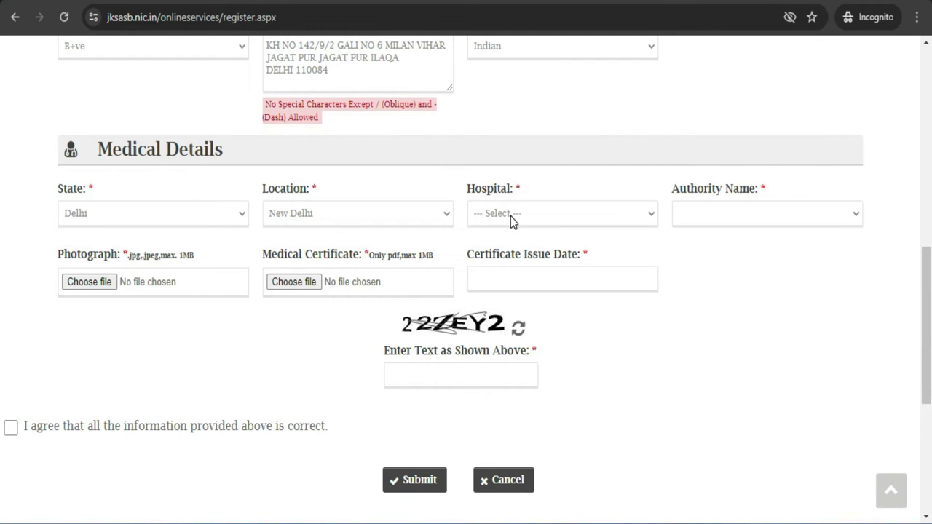
# Step: Choose Burari Hospital and its listed doctor as the certifying authority
pyautogui.click(646, 217)
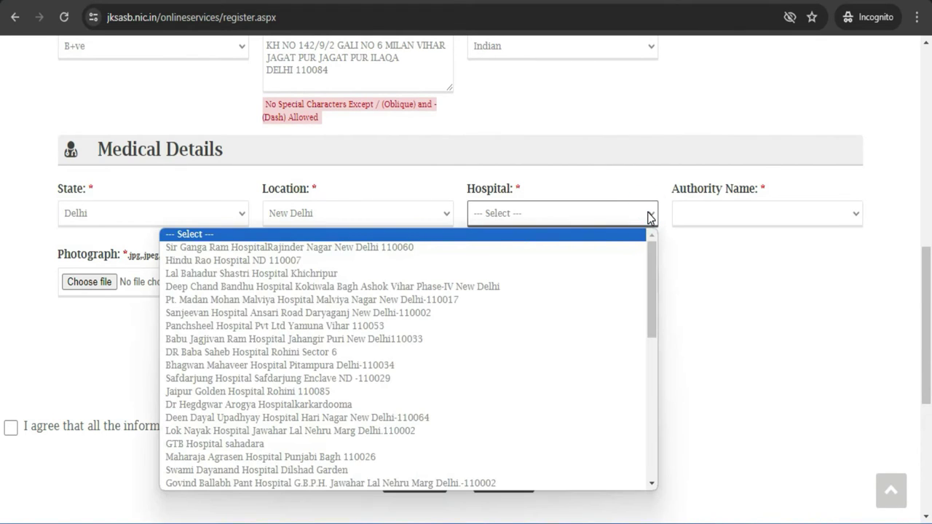
pyautogui.scroll(-10, 416, 316)
pyautogui.scroll(-2, 419, 320)
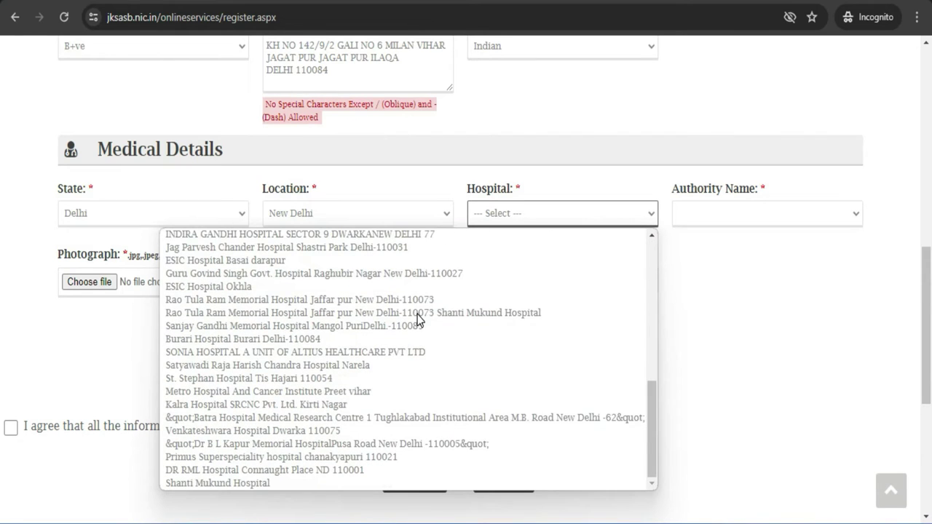
pyautogui.scroll(15, 419, 321)
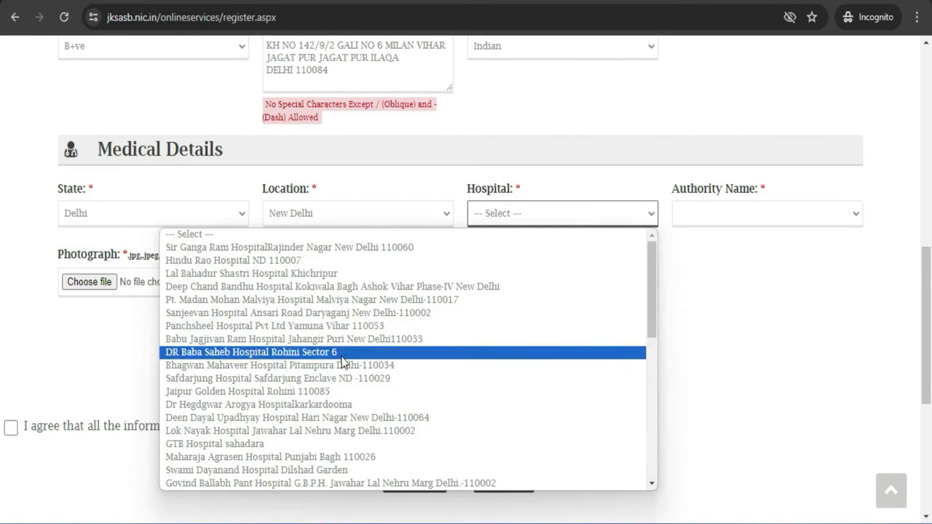
pyautogui.scroll(-10, 276, 351)
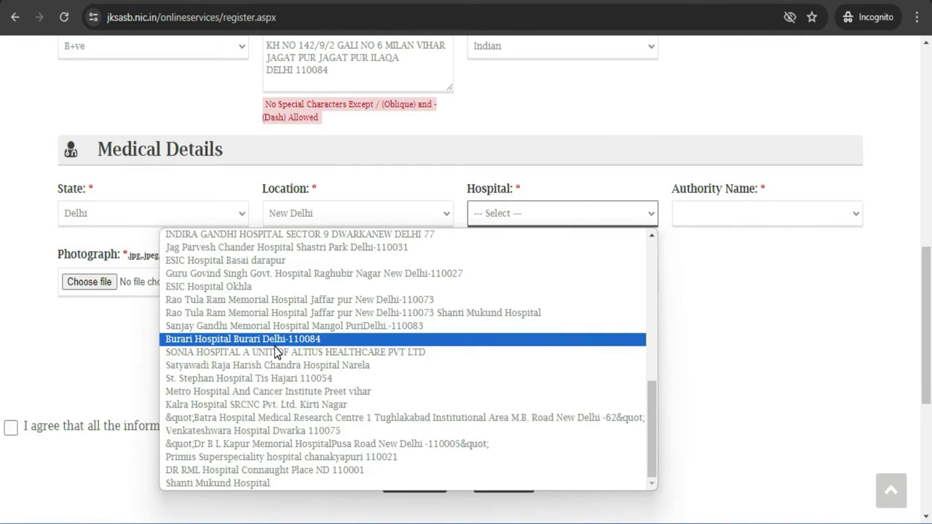
pyautogui.click(274, 345)
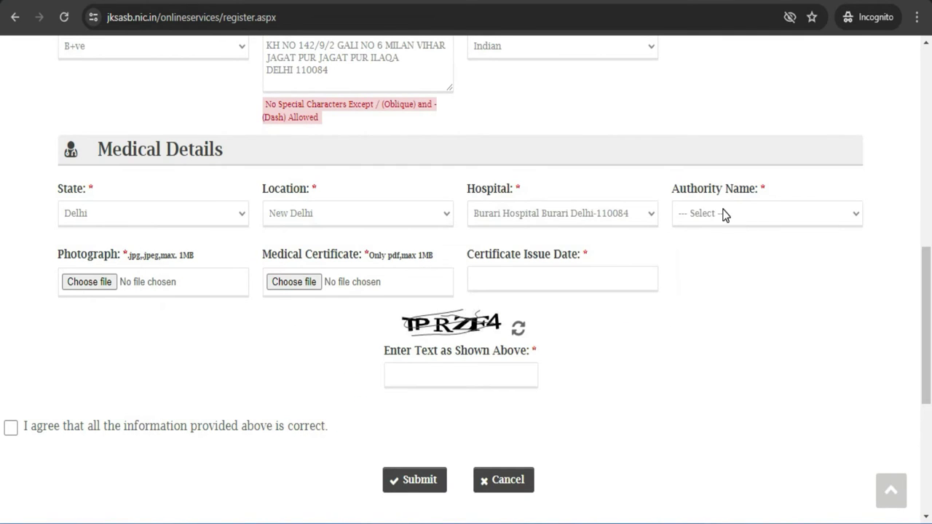
pyautogui.click(725, 213)
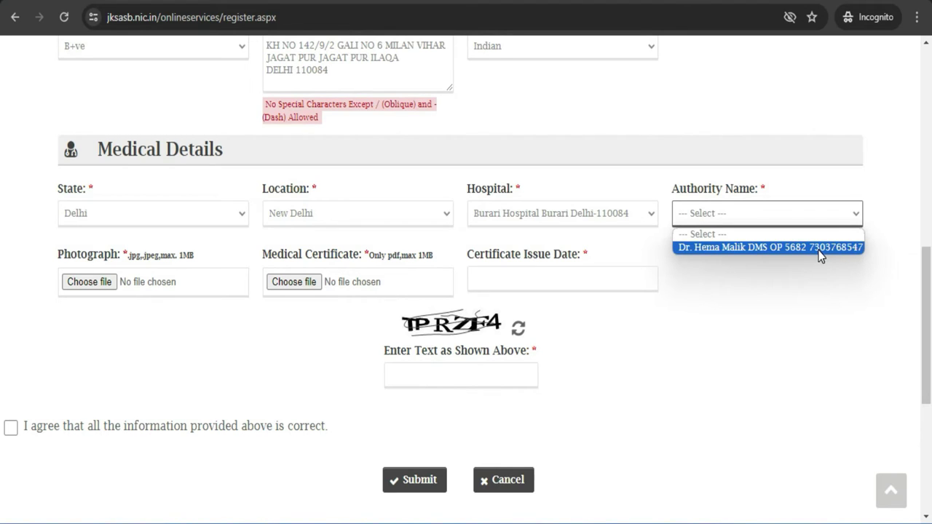
pyautogui.click(812, 246)
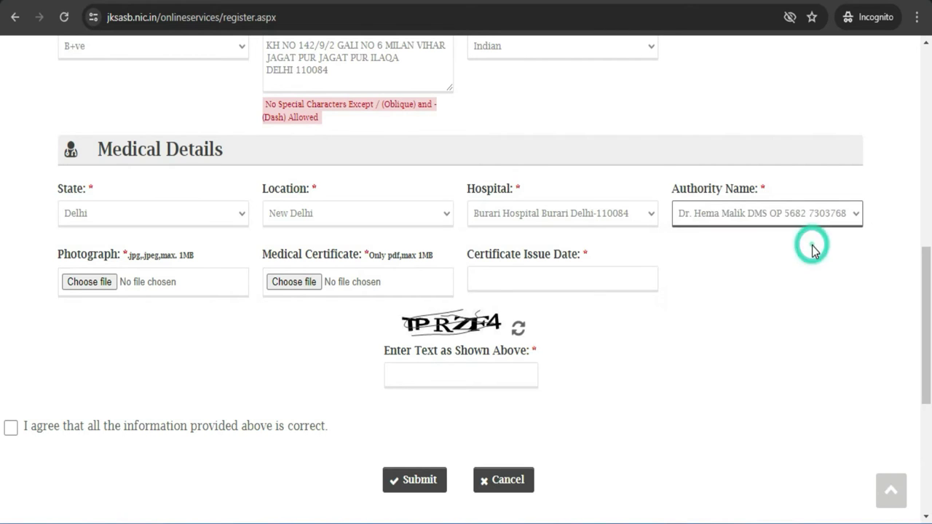
pyautogui.click(121, 352)
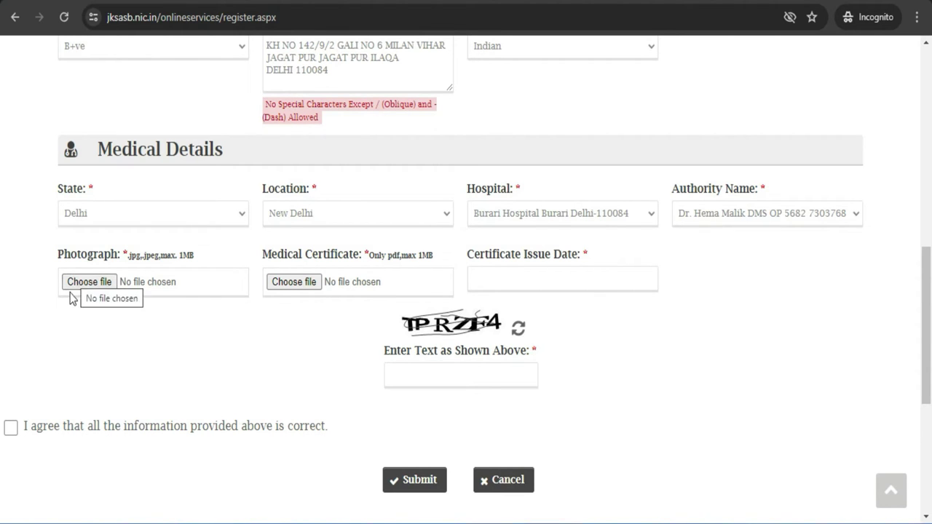
# Step: Attach the applicant's JPG photo from the Downloads folder as the Photograph
pyautogui.click(91, 285)
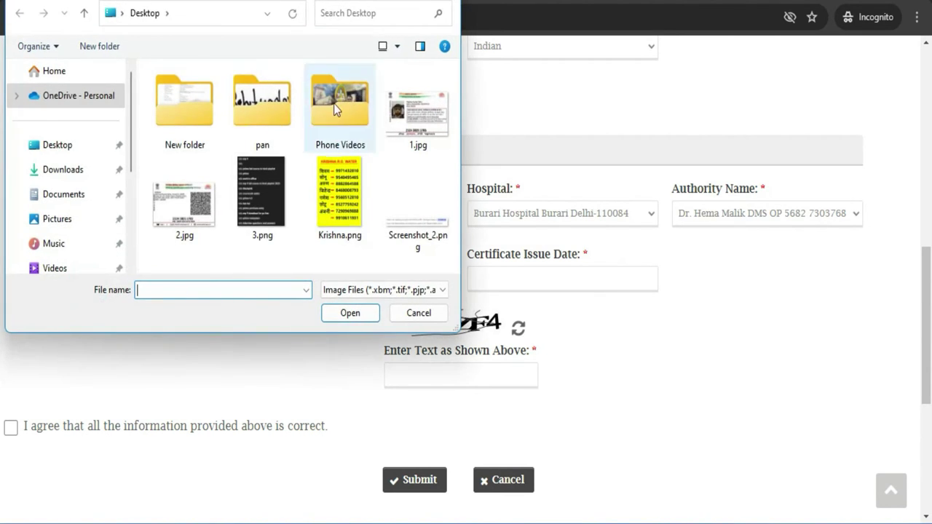
pyautogui.click(86, 174)
pyautogui.click(410, 92)
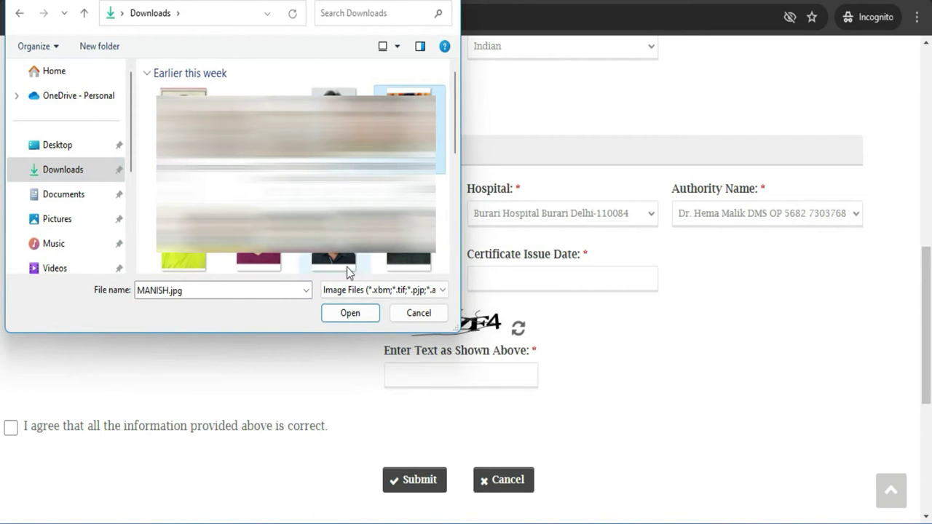
pyautogui.click(350, 315)
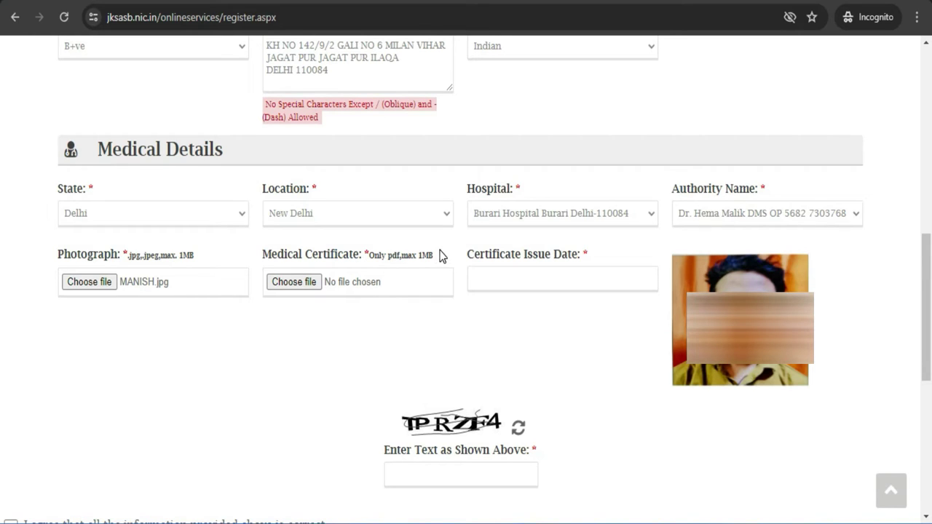
# Step: Choose Health Certificate.pdf from Downloads for the Medical Certificate upload
pyautogui.click(295, 284)
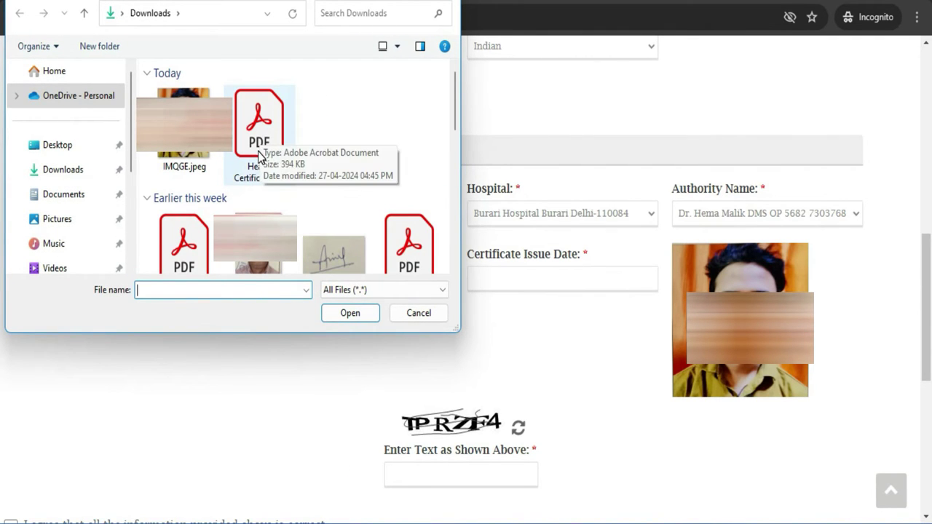
pyautogui.click(264, 140)
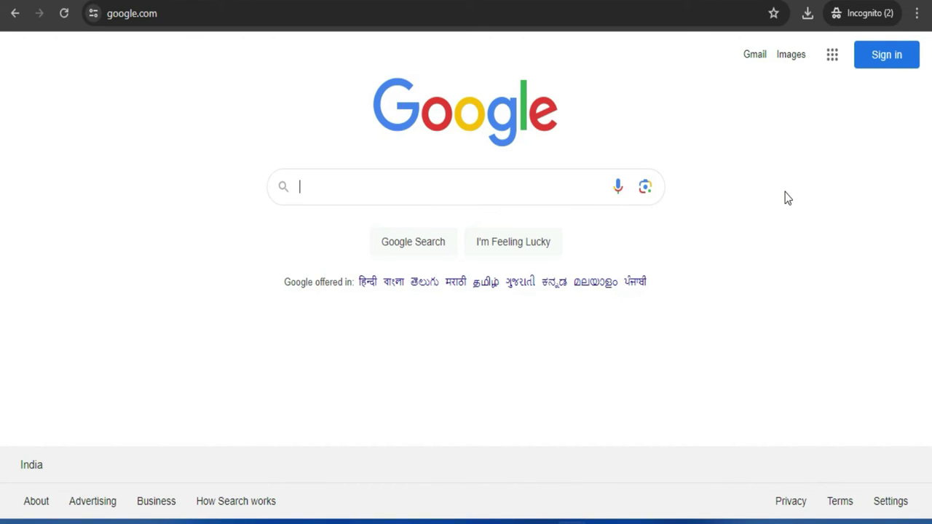
# Step: Search Google for 'i love pdf' and open the iLovePDF website
pyautogui.write('i love pdf')
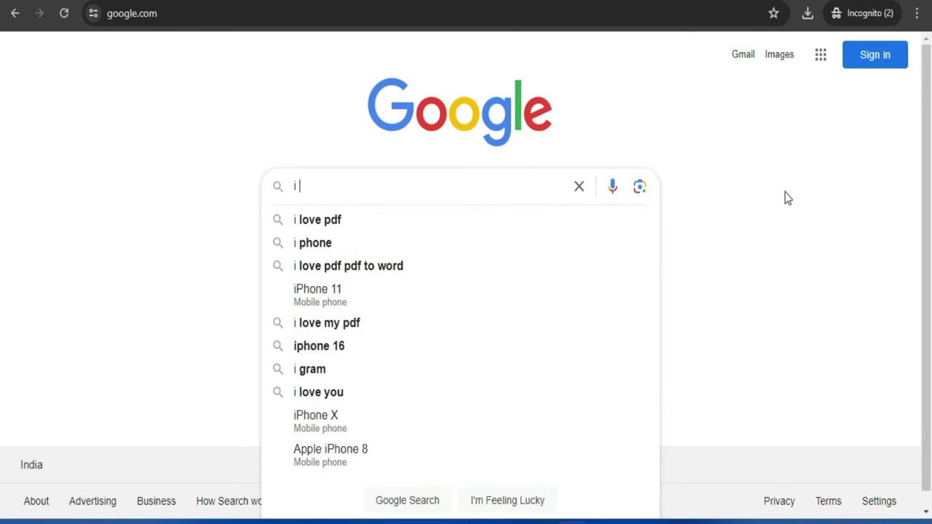
pyautogui.press('Return')
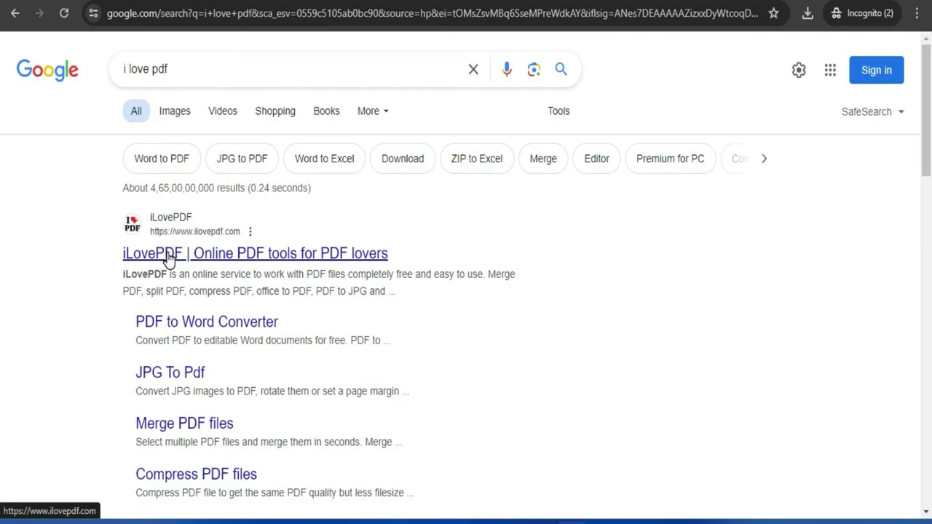
pyautogui.click(248, 255)
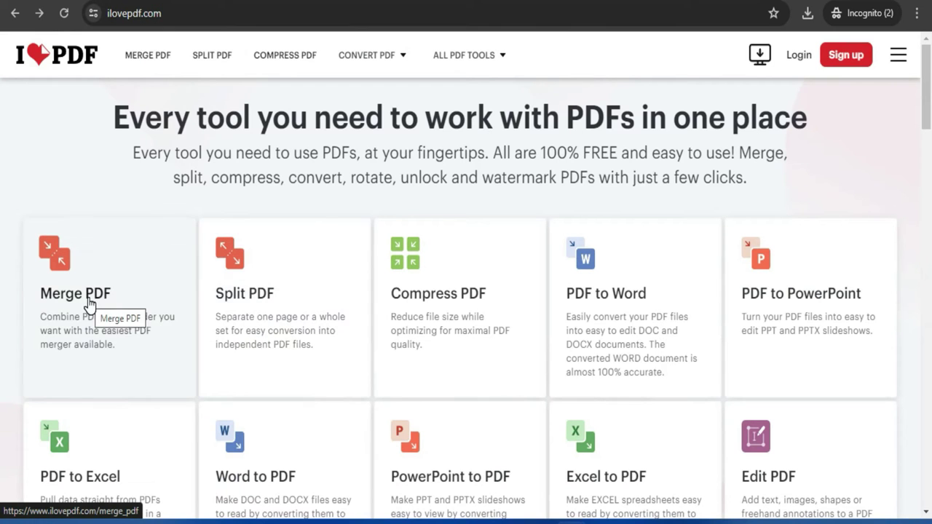
# Step: Convert helth.jpg into a PDF with iLovePDF's JPG to PDF tool
pyautogui.moveTo(391, 64)
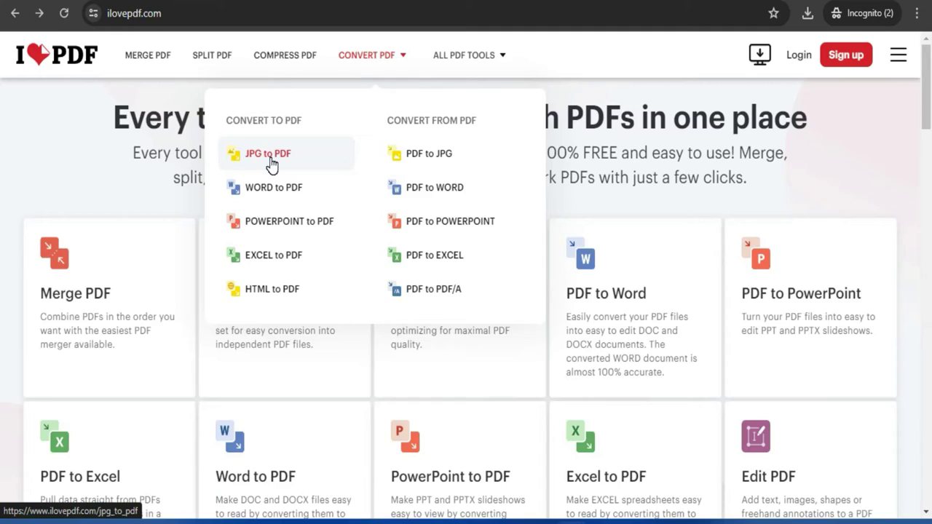
pyautogui.click(271, 165)
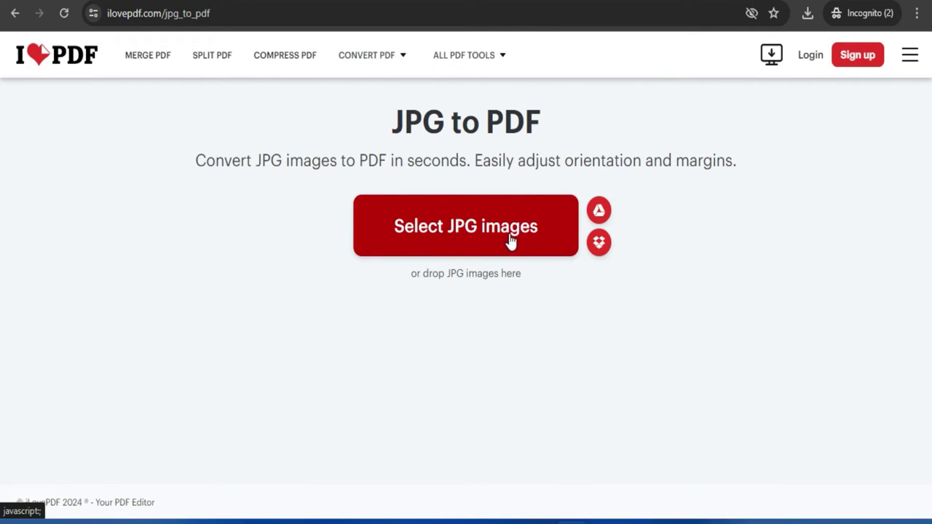
pyautogui.click(460, 228)
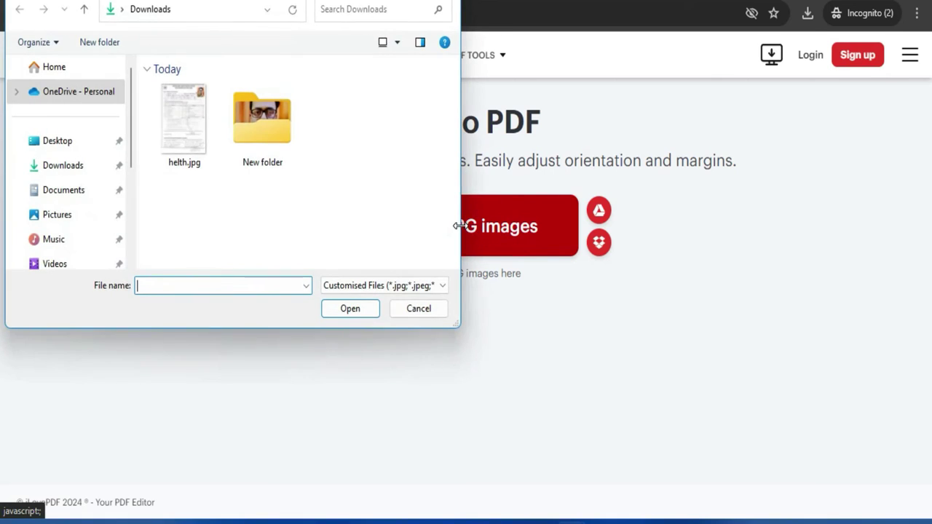
pyautogui.click(182, 123)
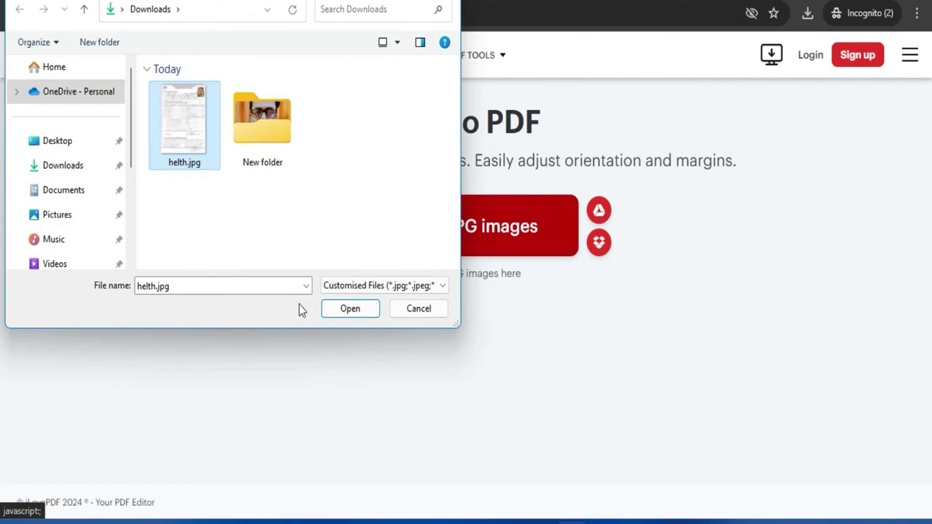
pyautogui.click(346, 312)
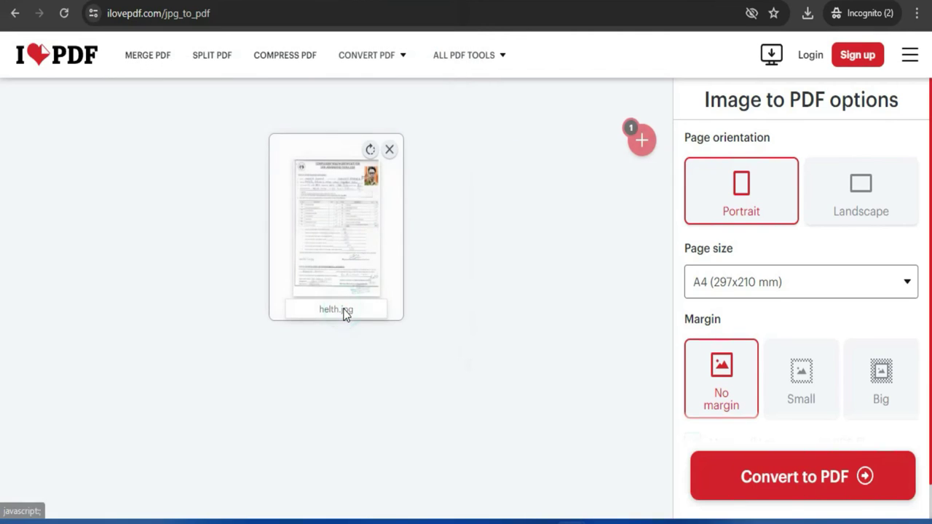
pyautogui.click(790, 494)
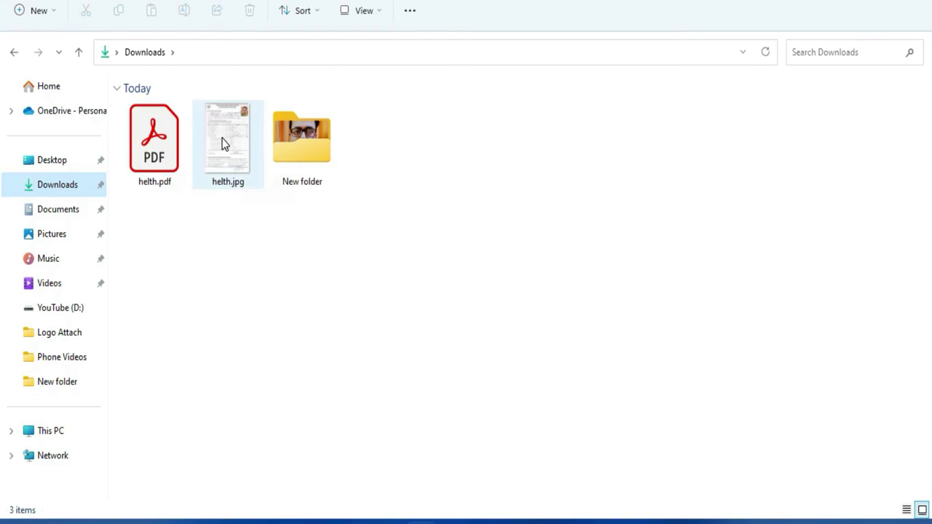
# Step: Open helth.pdf from Downloads to check the converted result
pyautogui.click(152, 147)
pyautogui.rightClick(151, 148)
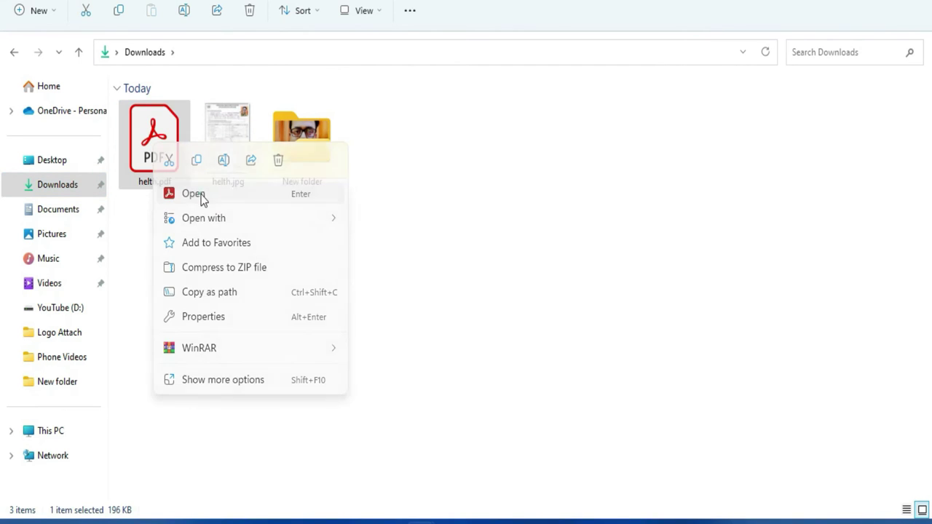
pyautogui.click(172, 193)
pyautogui.scroll(-10, 653, 291)
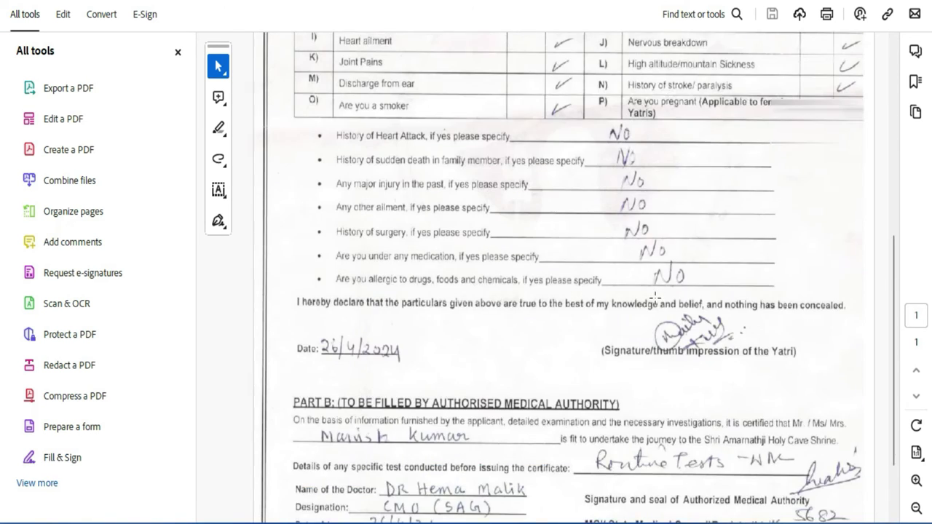
pyautogui.scroll(6, 655, 295)
pyautogui.scroll(4, 656, 295)
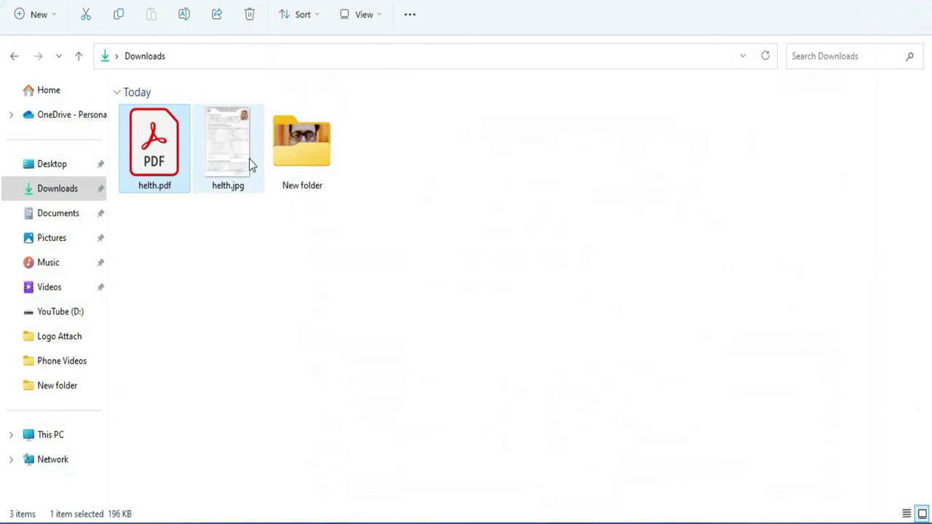
# Step: View helth.jpg in the image viewer, then close the certificate preview
pyautogui.click(226, 150)
pyautogui.rightClick(229, 150)
pyautogui.click(252, 159)
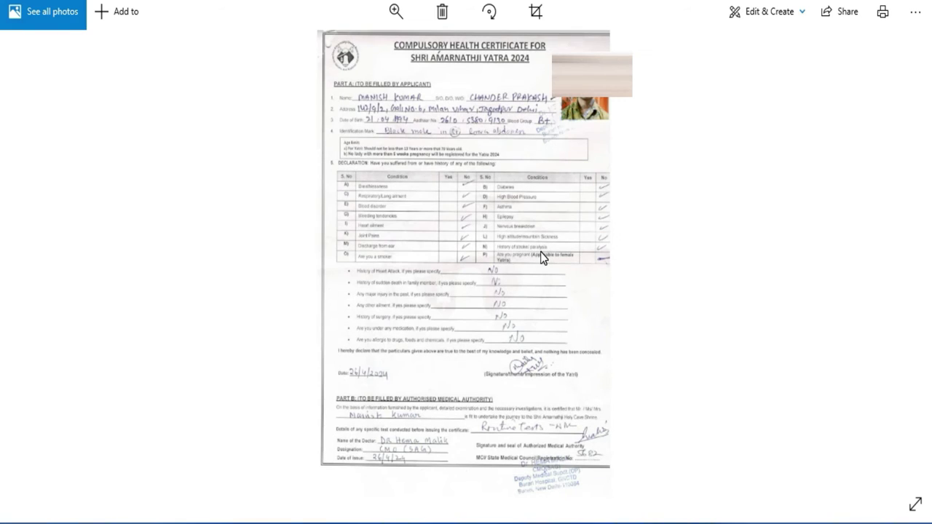
pyautogui.hotkey('alt', 'F4')
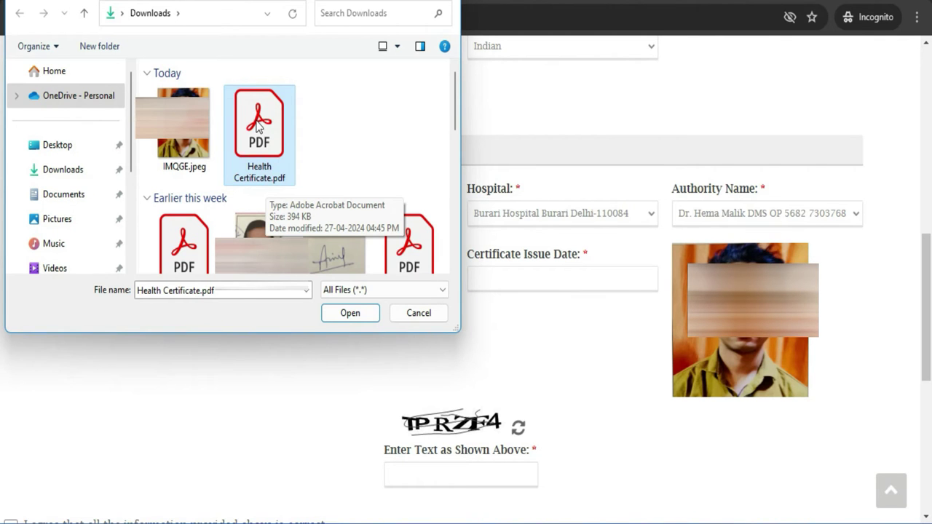
pyautogui.rightClick(256, 120)
pyautogui.click(327, 155)
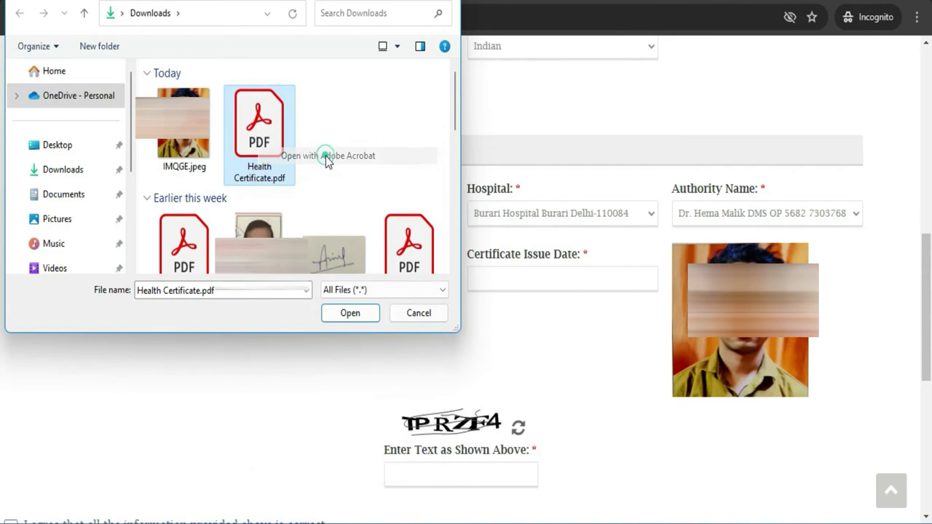
pyautogui.scroll(-3, 614, 291)
pyautogui.scroll(3, 610, 300)
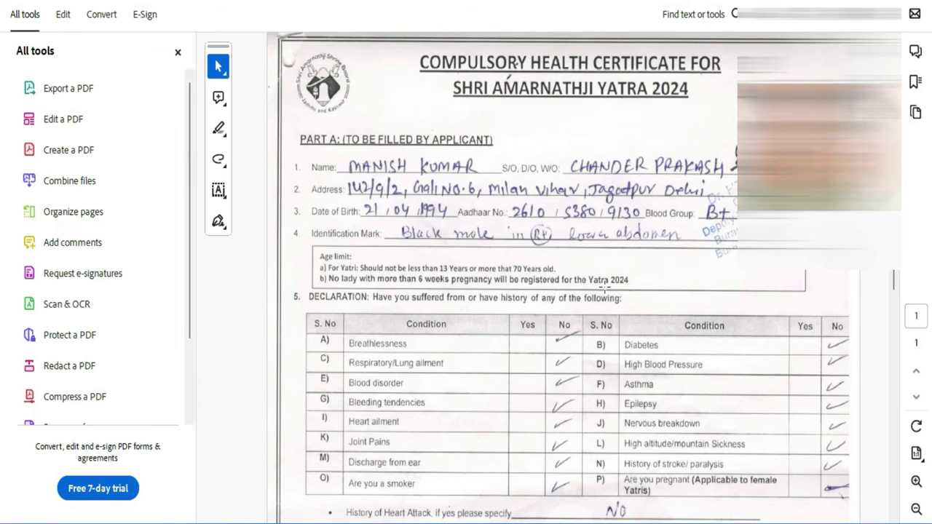
pyautogui.scroll(-3, 611, 298)
pyautogui.scroll(-1, 589, 288)
pyautogui.scroll(-2, 589, 287)
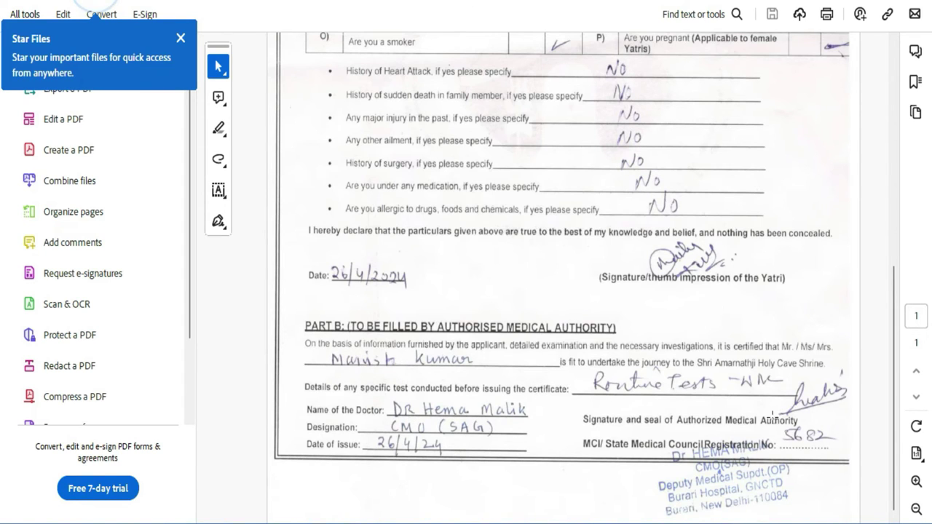
pyautogui.scroll(3, 760, 416)
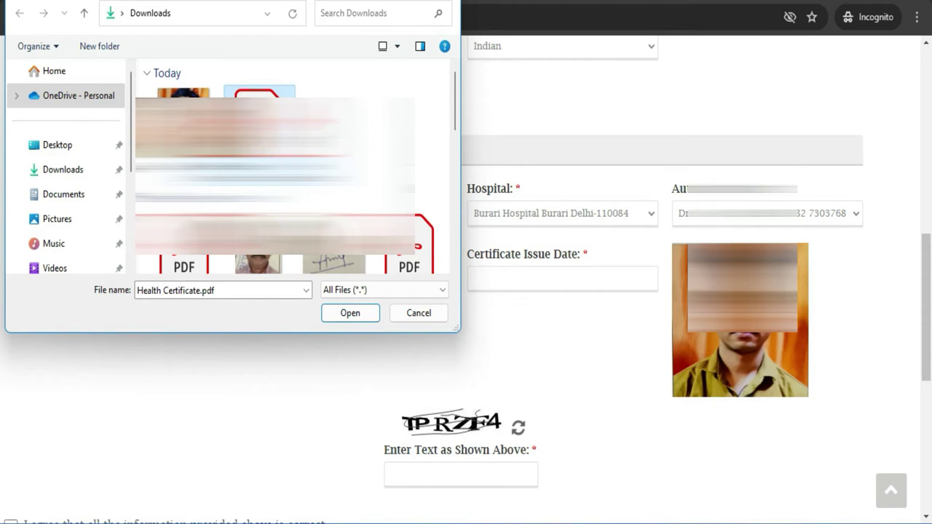
# Step: Attach Health Certificate.pdf as the medical certificate and set the issue date to 26/Apr/2024
pyautogui.click(345, 319)
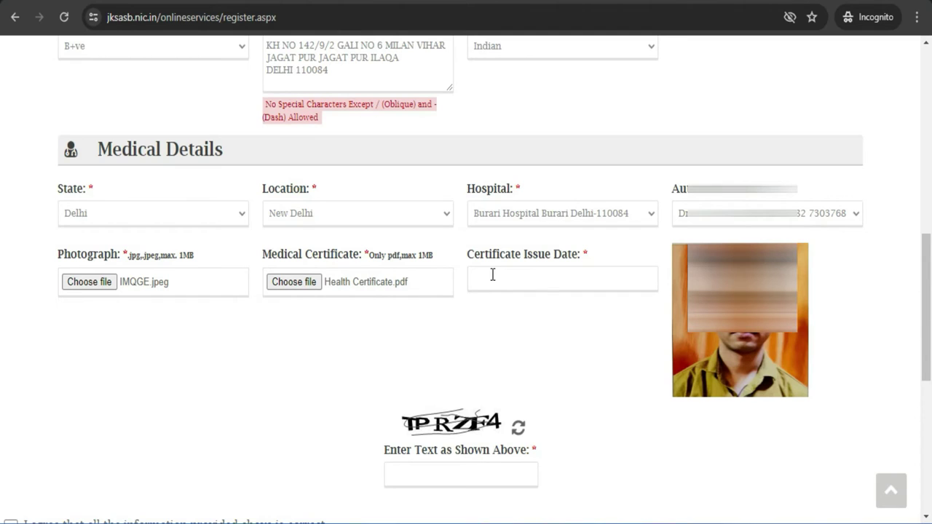
pyautogui.click(484, 277)
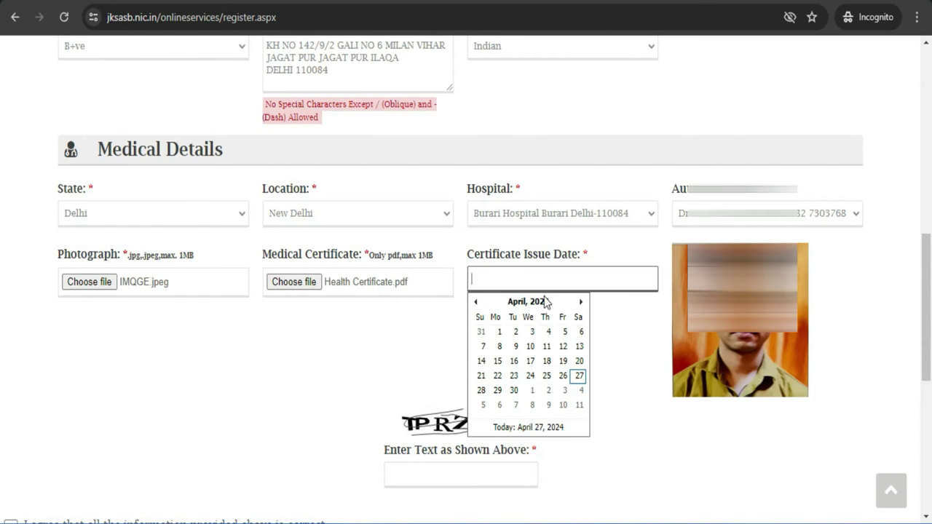
pyautogui.click(563, 376)
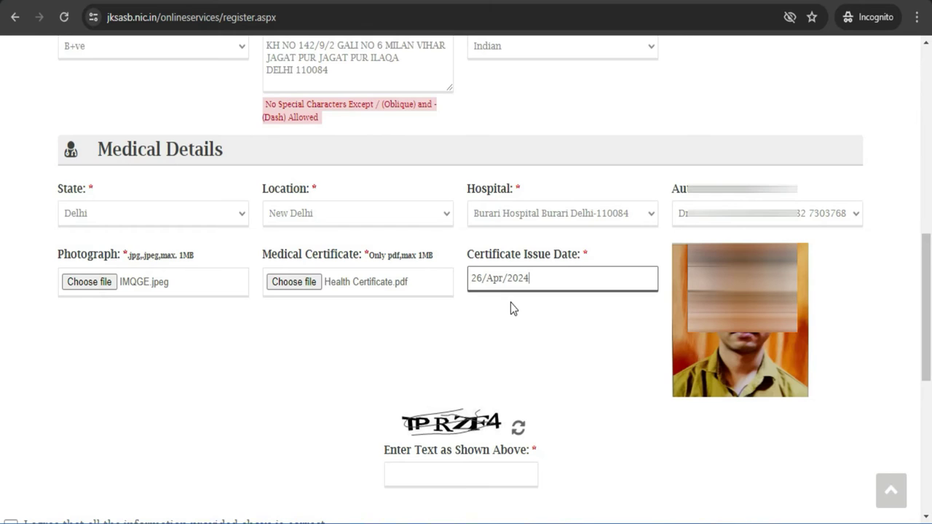
pyautogui.scroll(-2, 443, 341)
pyautogui.click(419, 320)
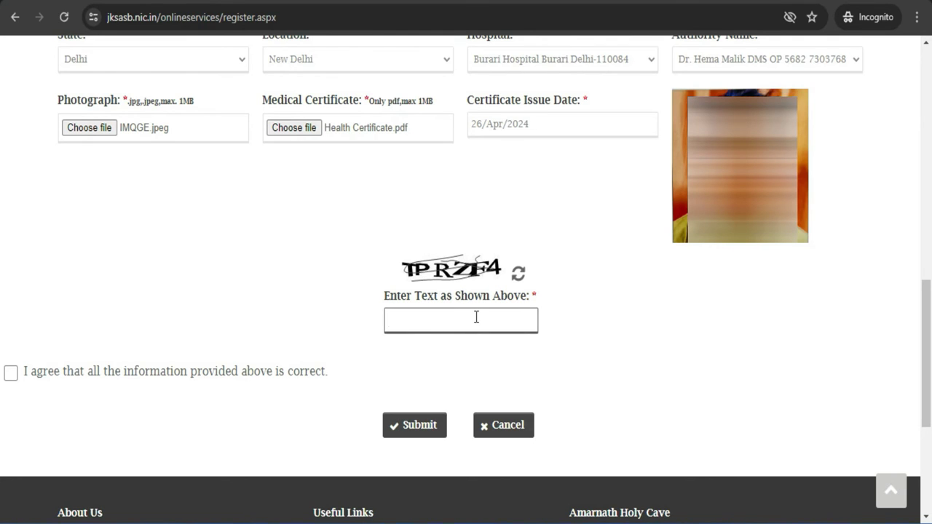
# Step: Enter the captcha, confirm the information is correct, and submit the registration form
pyautogui.write('TPRZF4')
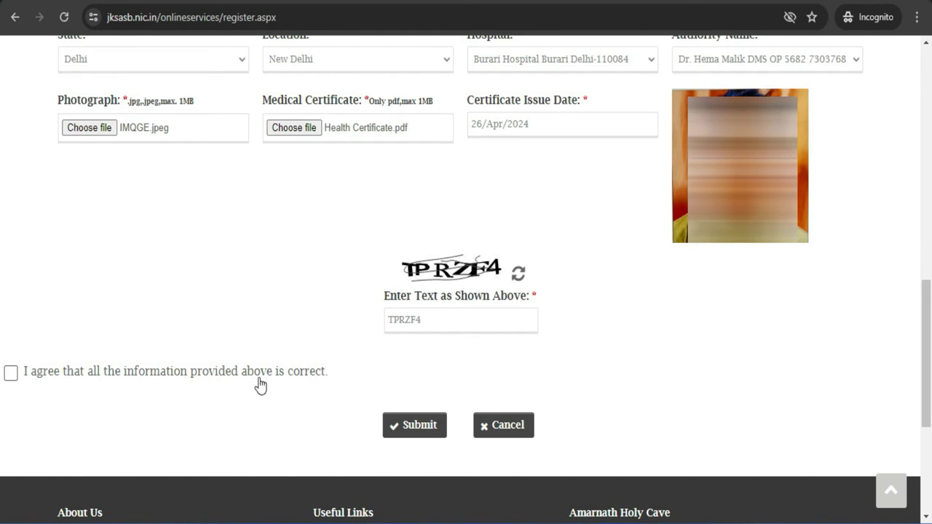
pyautogui.click(11, 373)
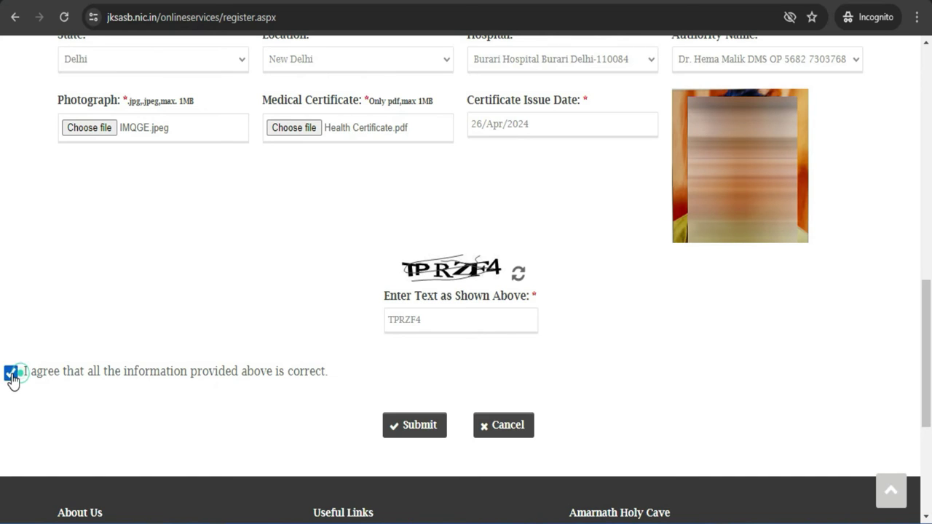
pyautogui.click(418, 433)
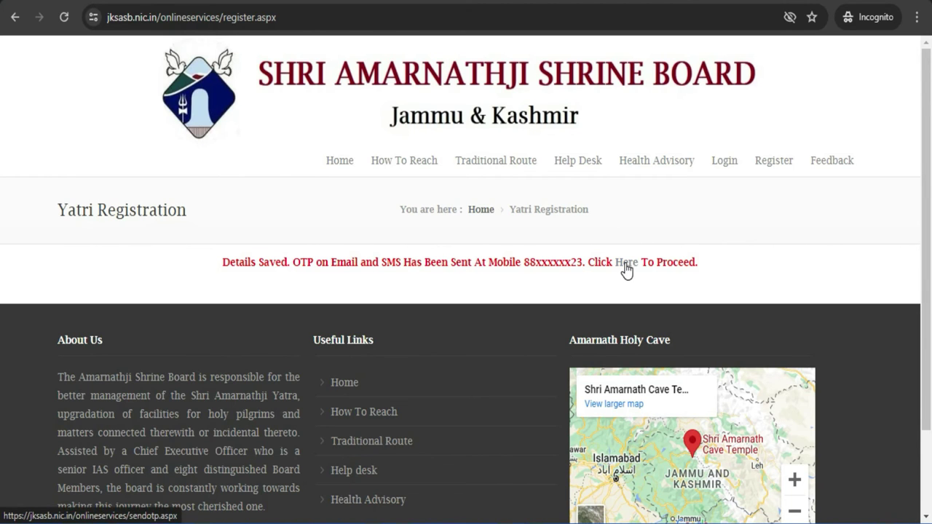
# Step: Paste the received OTP and the captcha on the Send OTP page and submit them
pyautogui.click(626, 264)
pyautogui.scroll(-1, 466, 291)
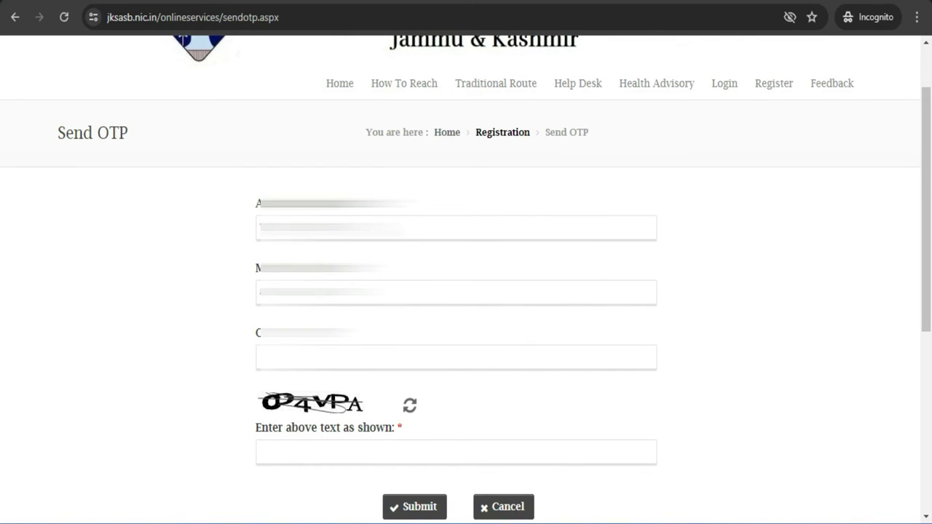
pyautogui.scroll(-1, 466, 291)
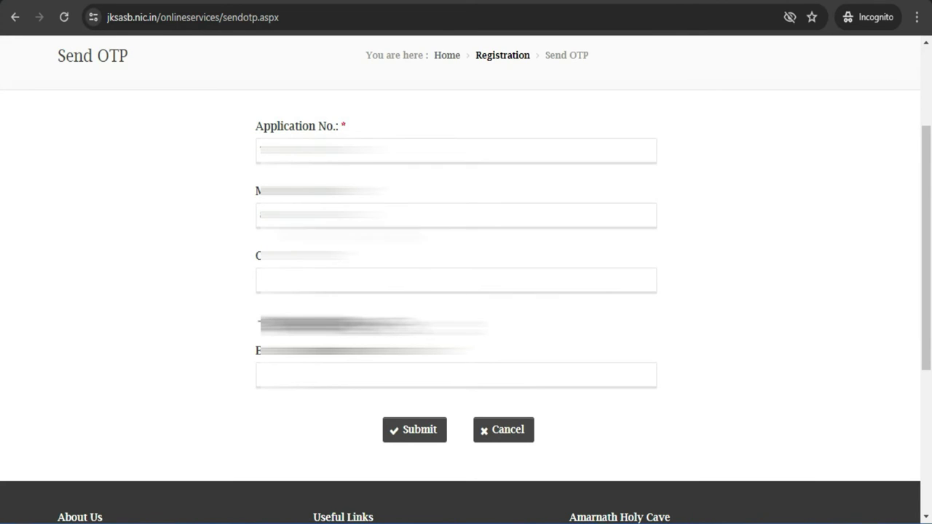
pyautogui.click(456, 281)
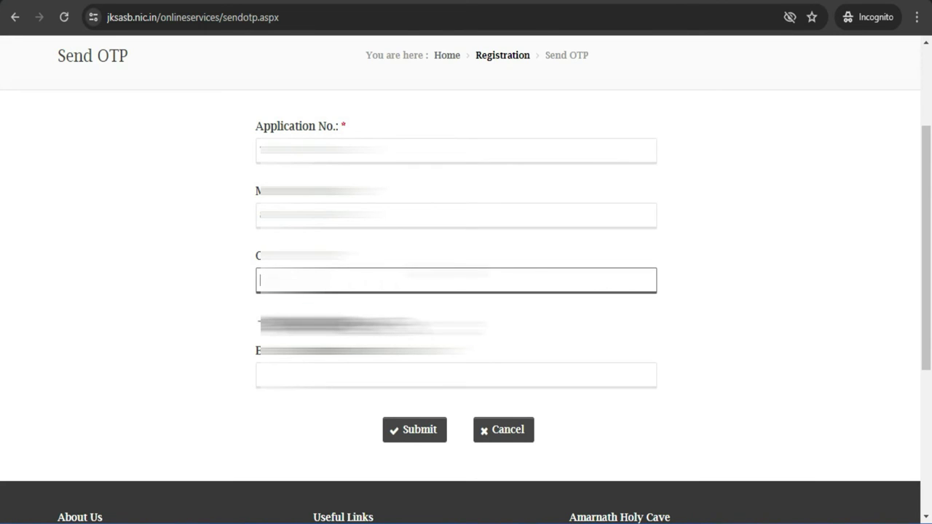
pyautogui.hotkey('ctrl', 'v')
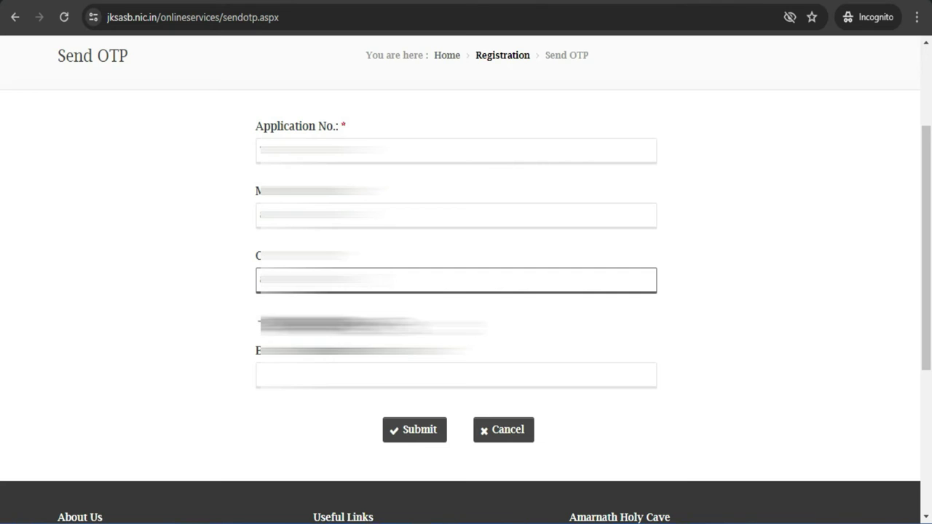
pyautogui.click(456, 375)
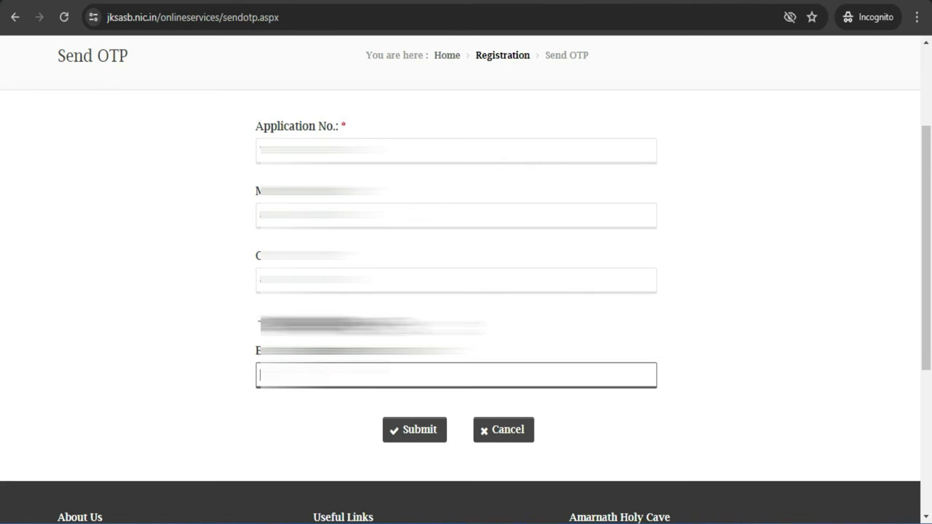
pyautogui.hotkey('ctrl', 'v')
pyautogui.click(420, 431)
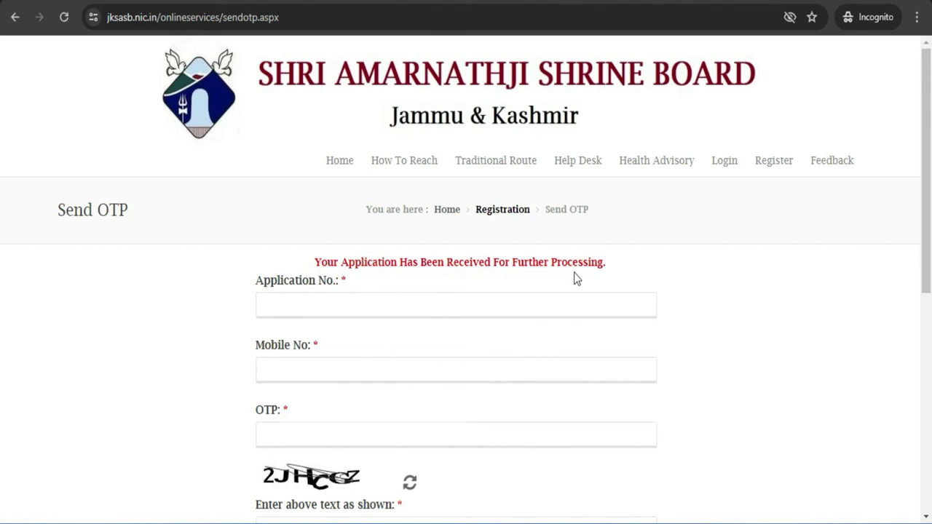
# Step: Highlight the application-received message, deselect it, and return to the Home page
pyautogui.moveTo(620, 264); pyautogui.dragTo(229, 272)
pyautogui.click(225, 266)
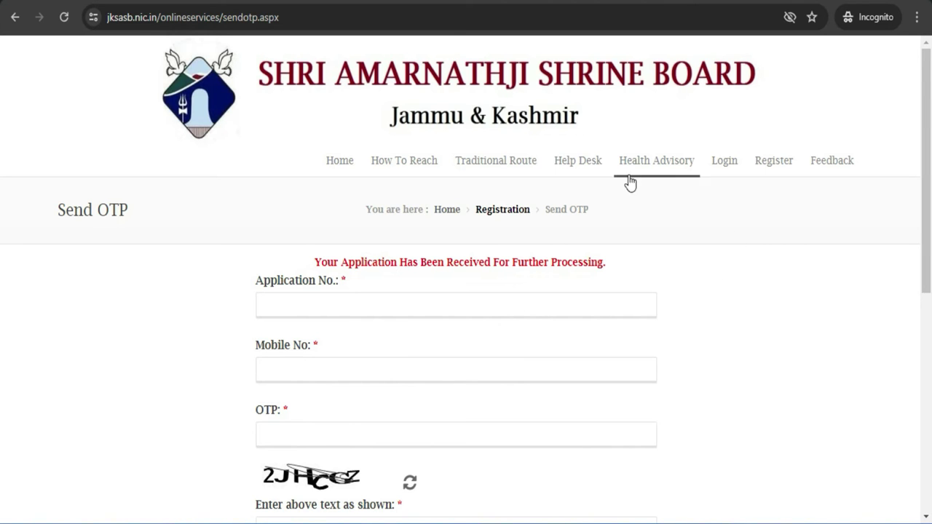
pyautogui.click(341, 163)
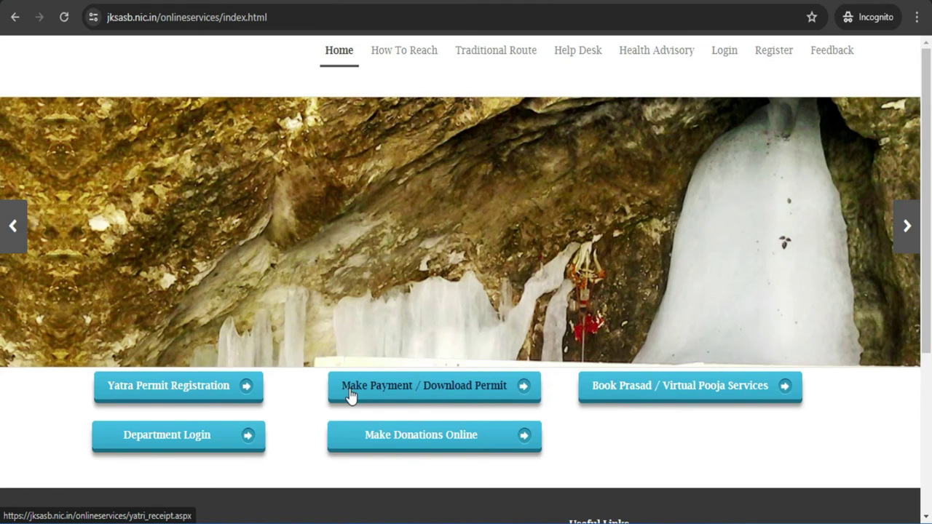
# Step: Look up the permit using the application number, registered mobile number and captcha, accepting the declaration
pyautogui.click(445, 386)
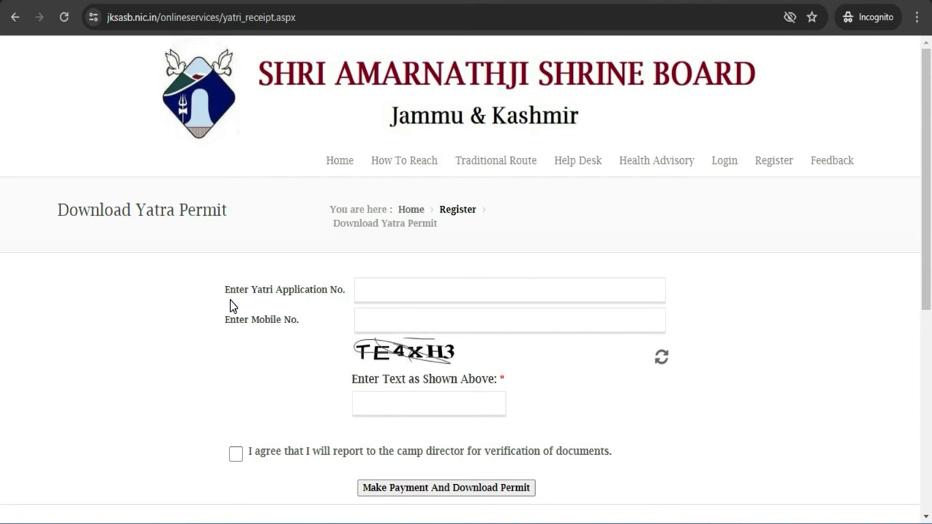
pyautogui.click(381, 289)
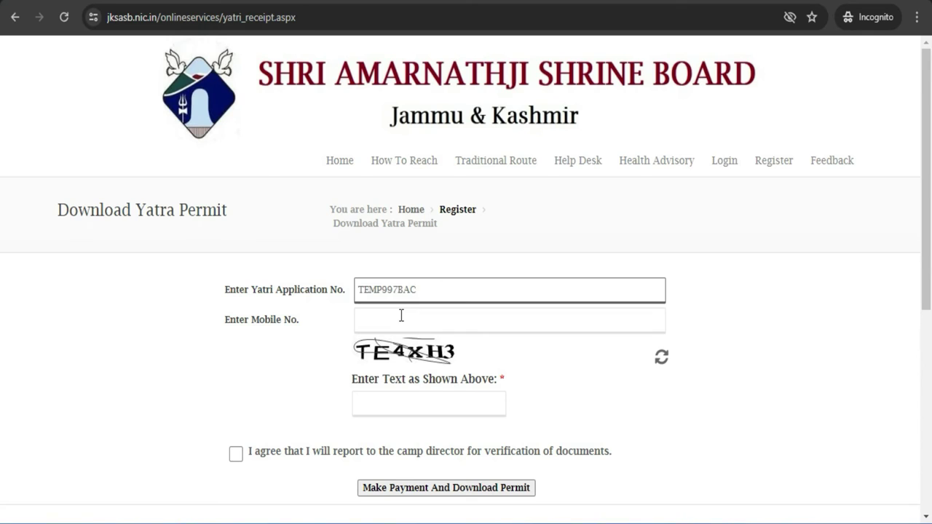
pyautogui.click(372, 321)
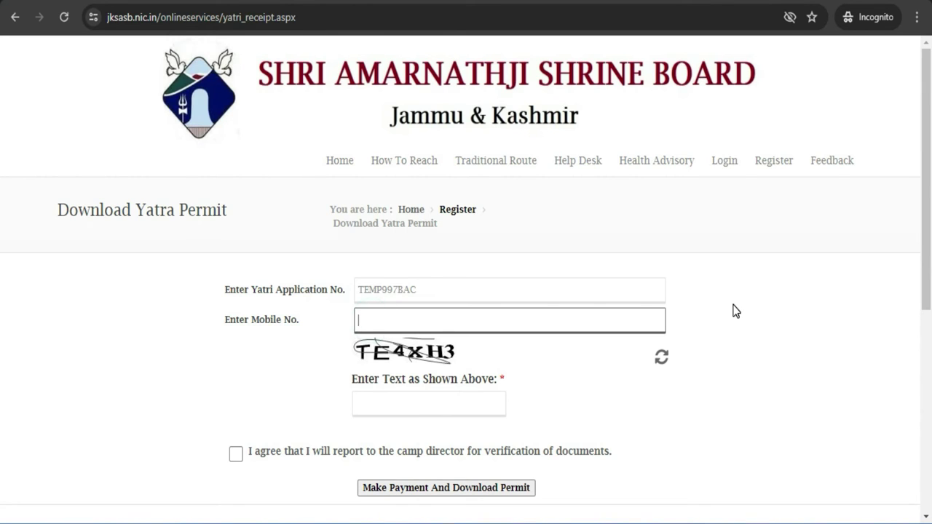
pyautogui.write('88')
pyautogui.press('Tab')
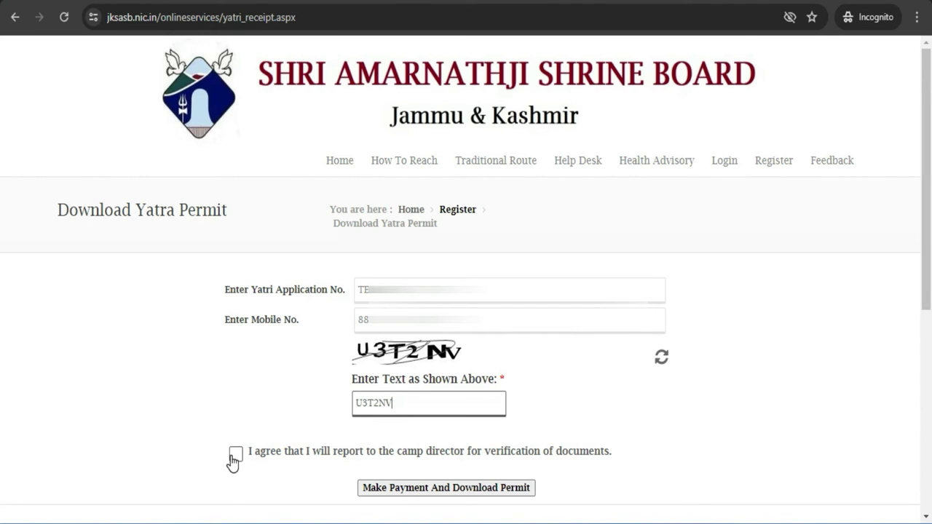
pyautogui.click(235, 454)
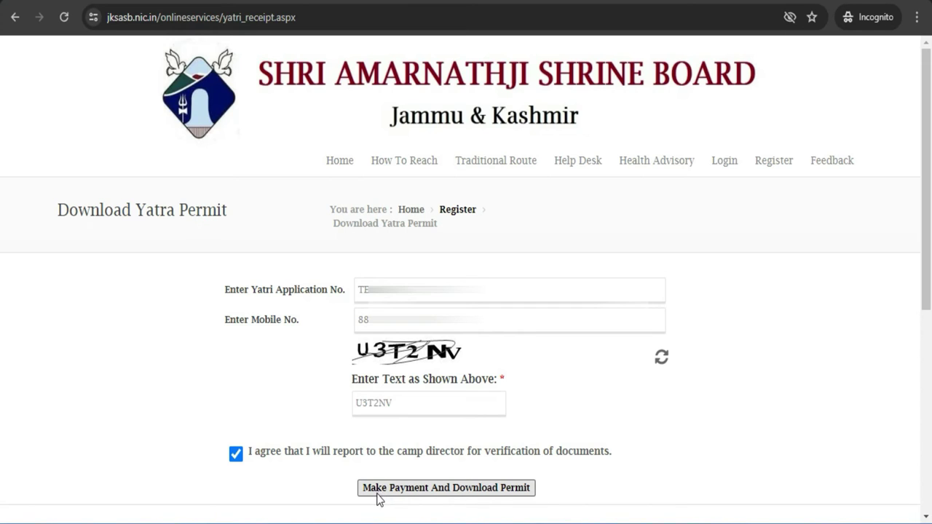
pyautogui.click(469, 492)
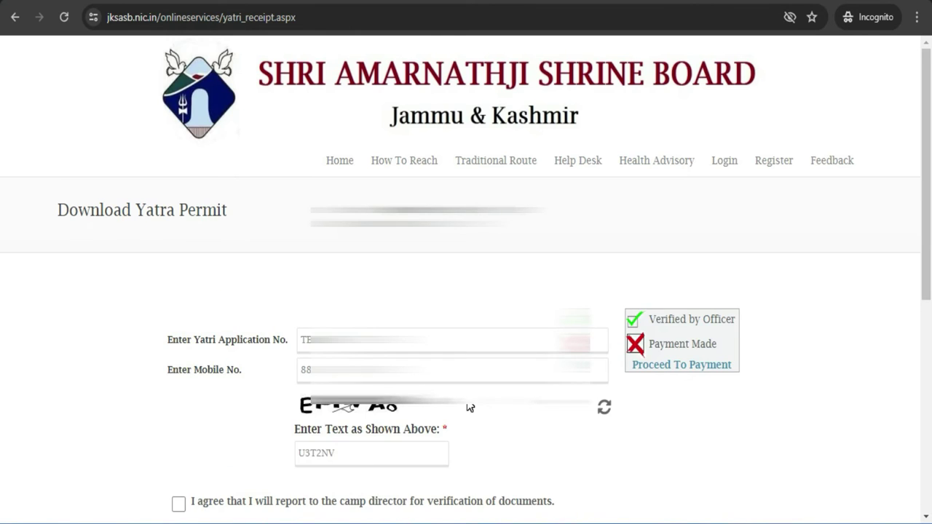
# Step: Highlight the Verified by Officer status in the lookup results
pyautogui.scroll(-1, 470, 408)
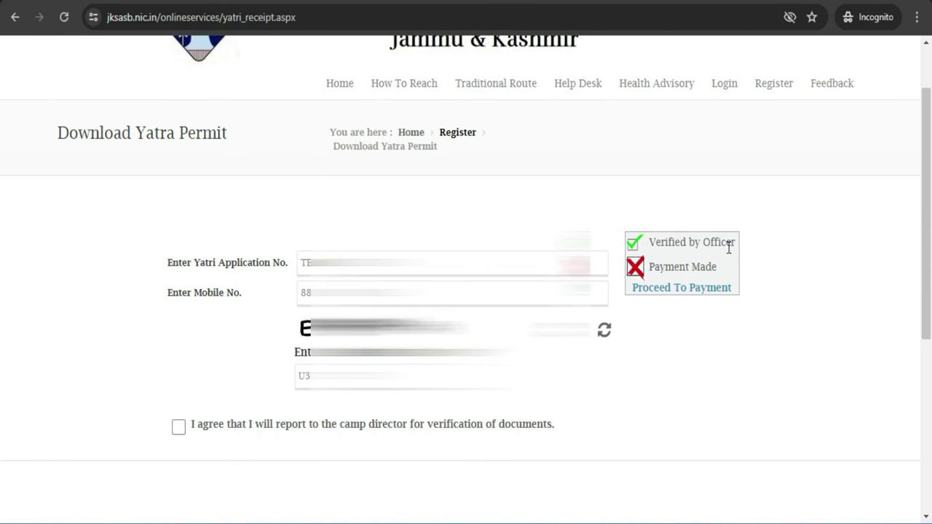
pyautogui.click(671, 242)
pyautogui.moveTo(685, 241); pyautogui.dragTo(738, 240)
pyautogui.click(793, 270)
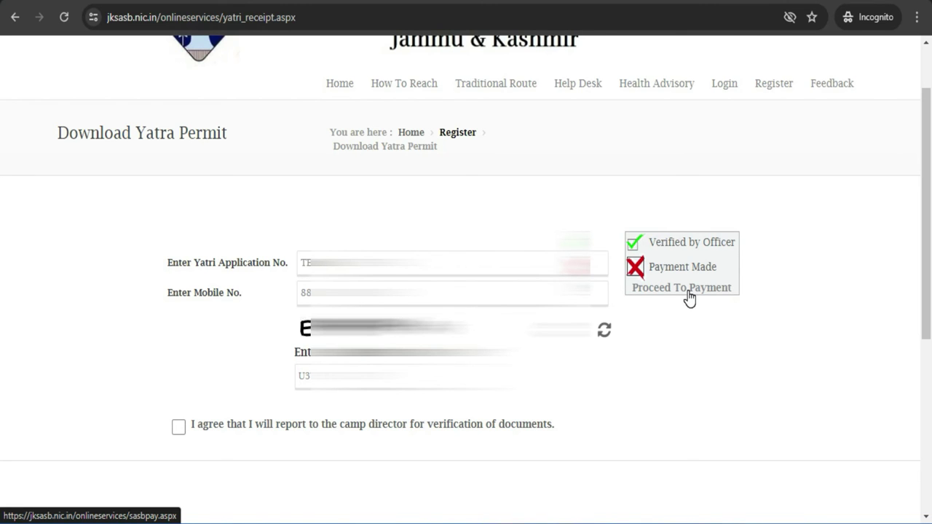
# Step: Proceed to payment, verify the details with the captcha, and accept the terms and conditions
pyautogui.click(693, 295)
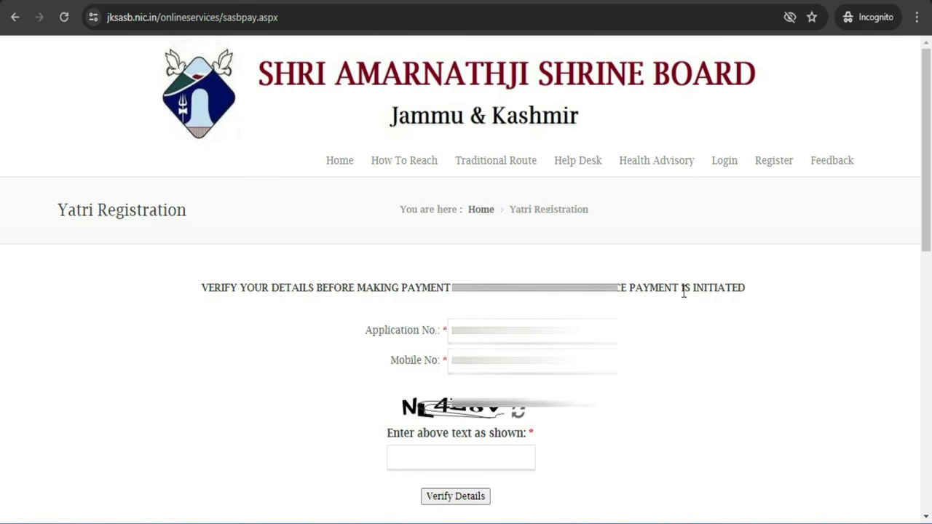
pyautogui.scroll(-1, 620, 364)
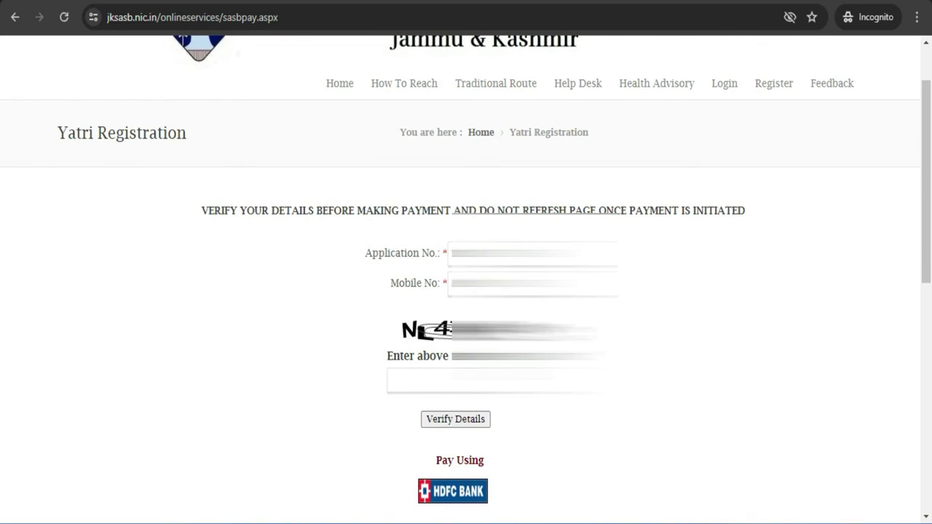
pyautogui.click(424, 383)
pyautogui.write('NL4L8V')
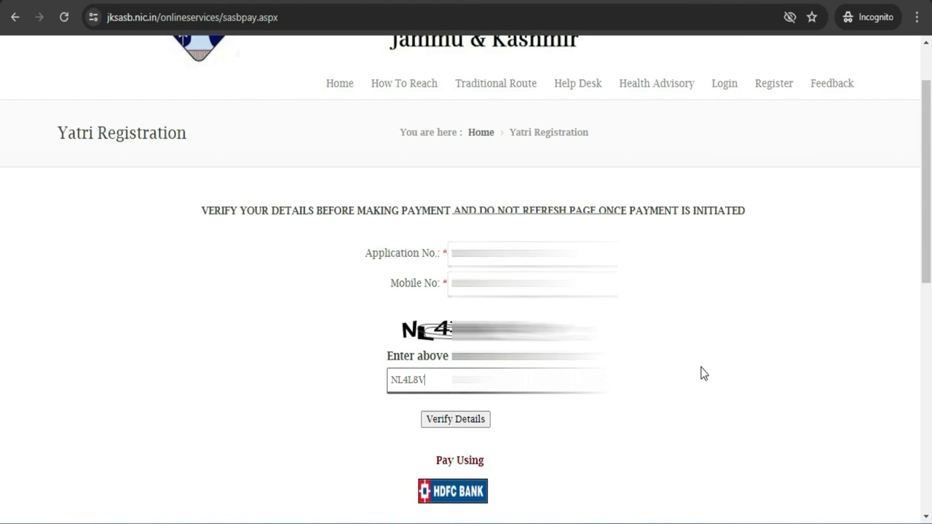
pyautogui.scroll(-1, 596, 415)
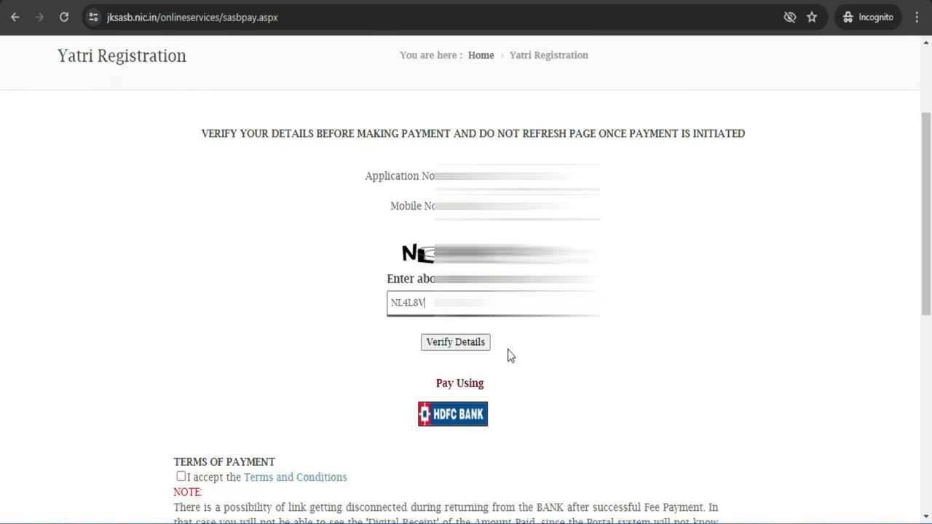
pyautogui.click(441, 348)
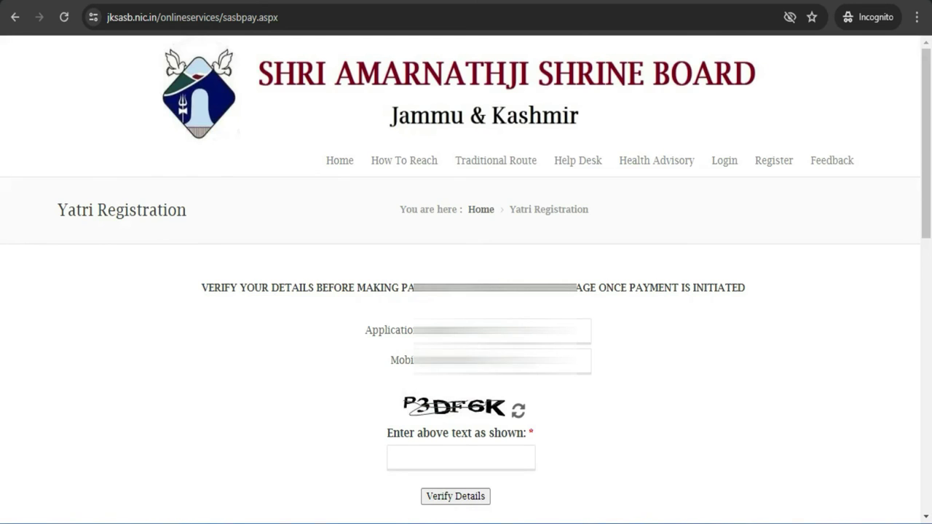
pyautogui.scroll(-3, 501, 399)
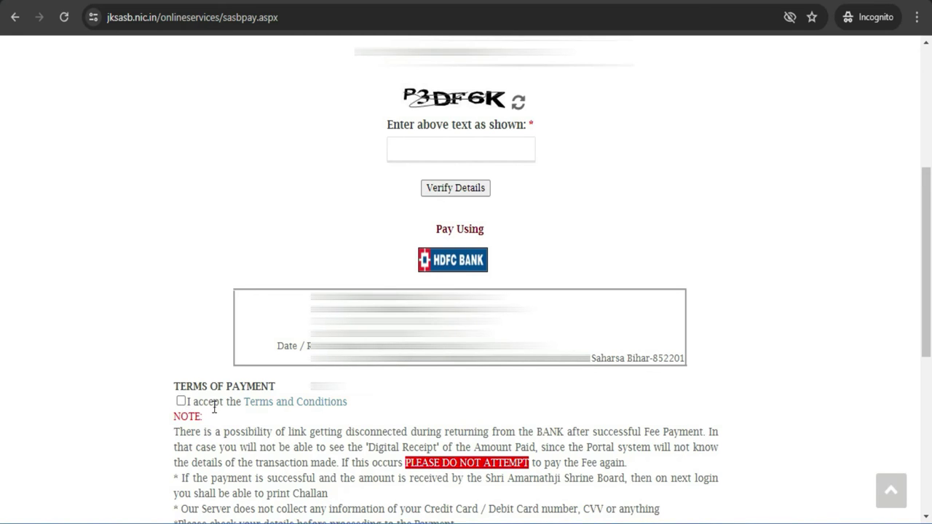
pyautogui.click(181, 401)
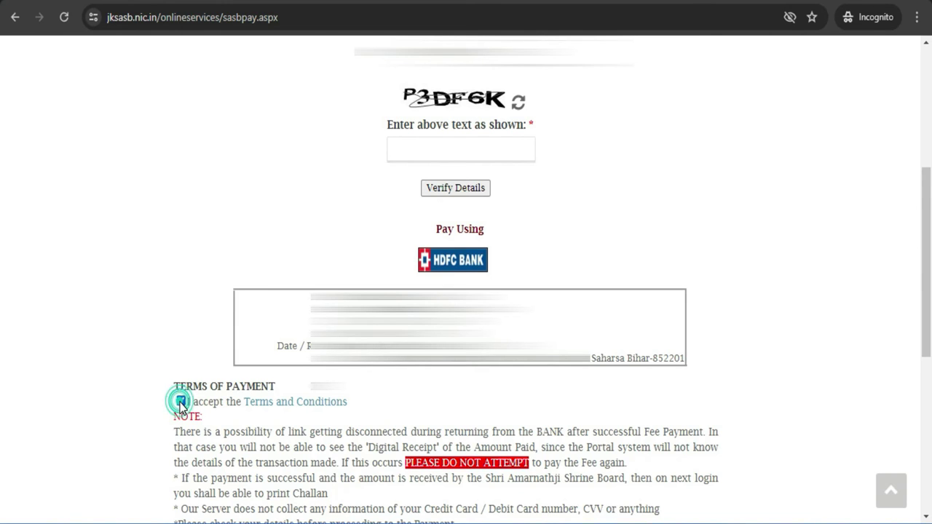
# Step: Pay the ₹150.00 fee via HDFC Bank PayU using UPI through PhonePe
pyautogui.click(465, 270)
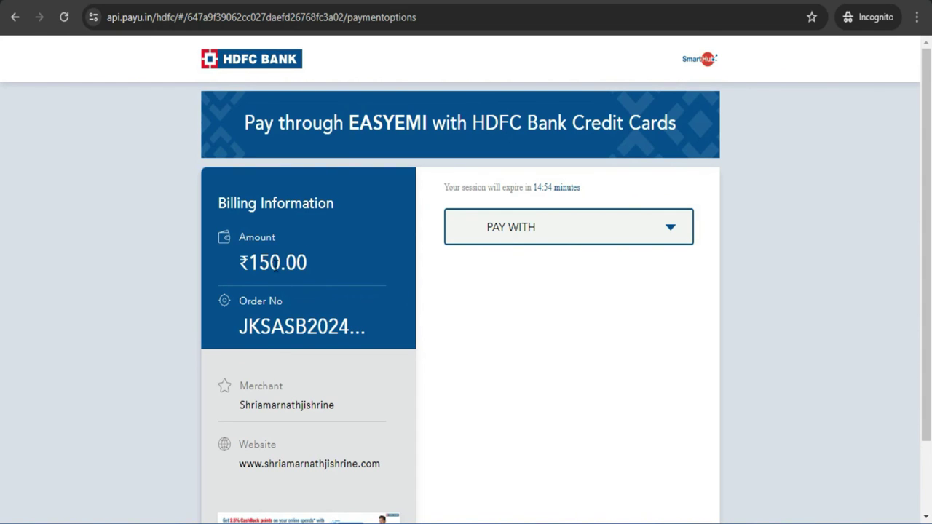
pyautogui.doubleClick(251, 262)
pyautogui.click(664, 228)
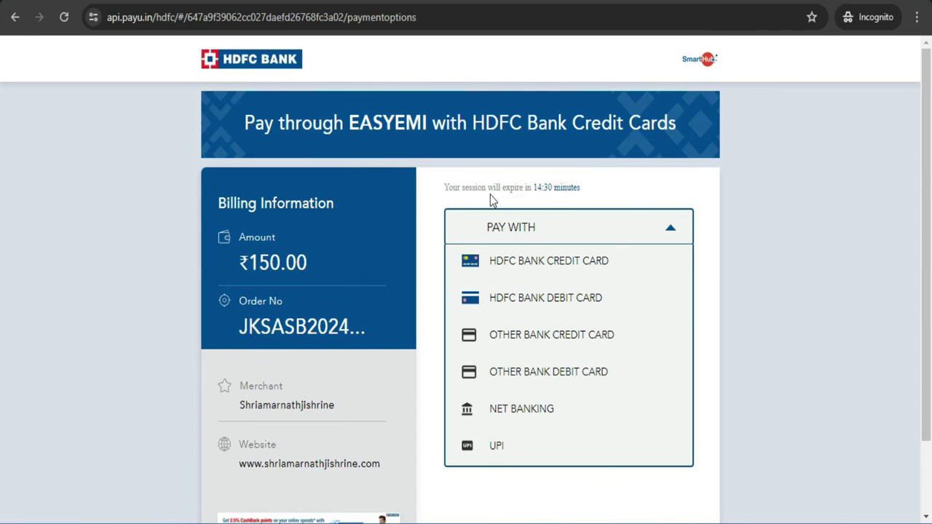
pyautogui.click(528, 449)
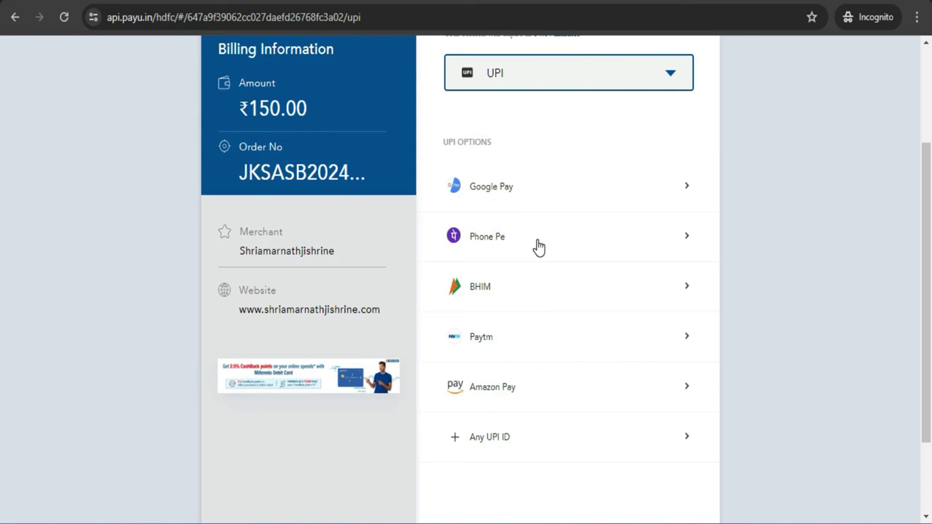
pyautogui.click(521, 236)
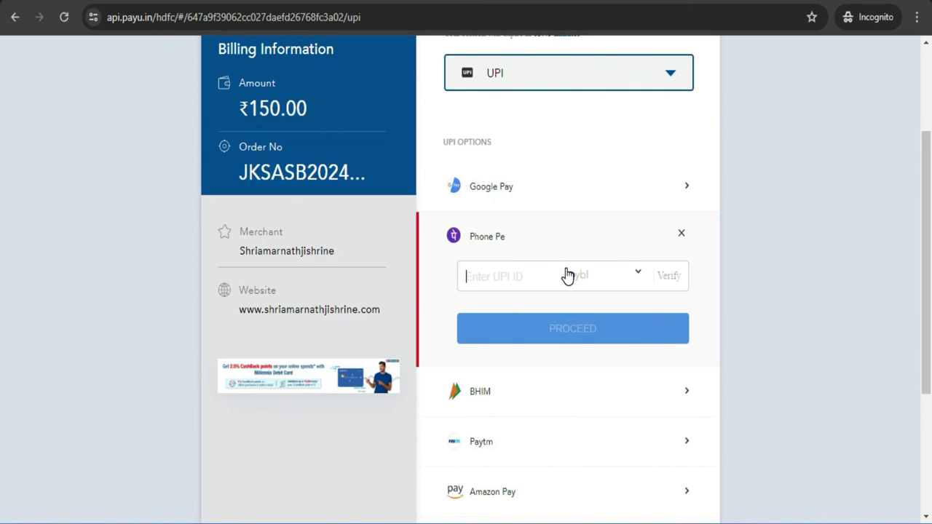
pyautogui.click(670, 277)
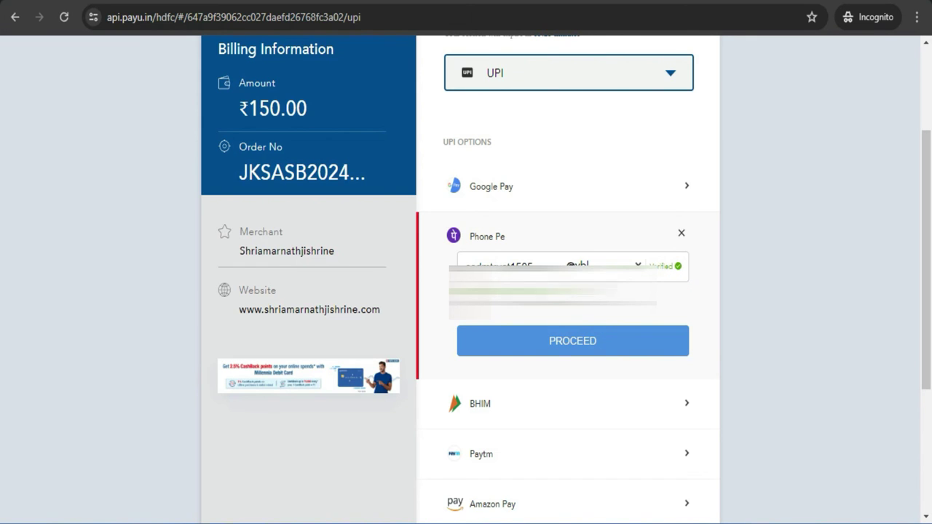
pyautogui.click(584, 346)
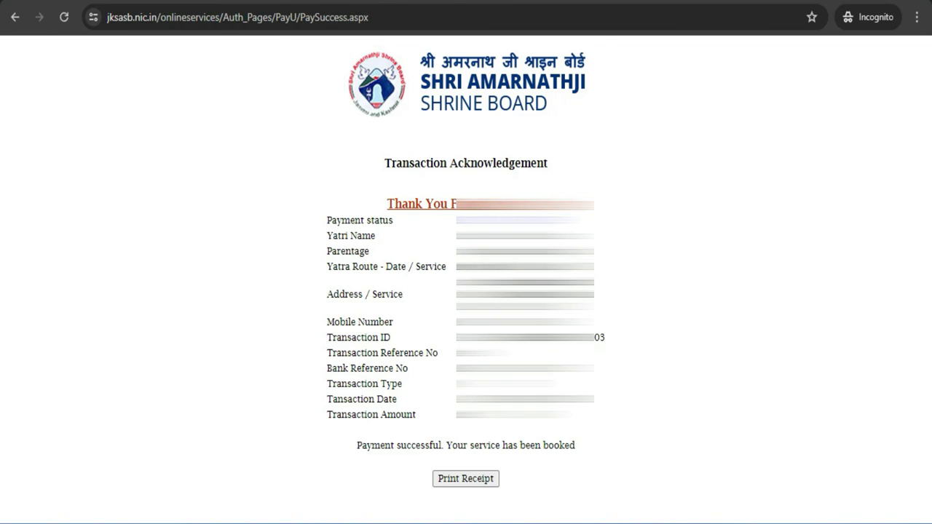
# Step: Try printing the payment receipt, dismiss the print preview, and go back to the home page
pyautogui.click(475, 483)
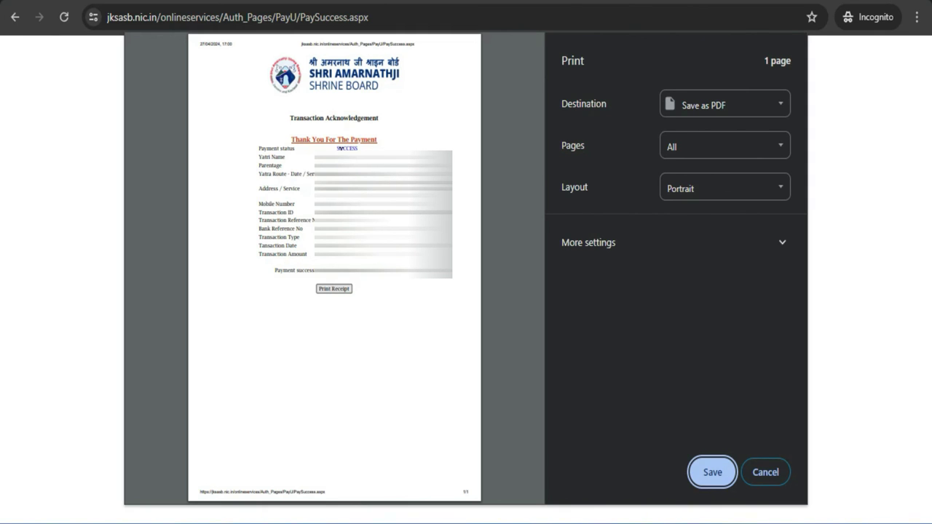
pyautogui.press('Escape')
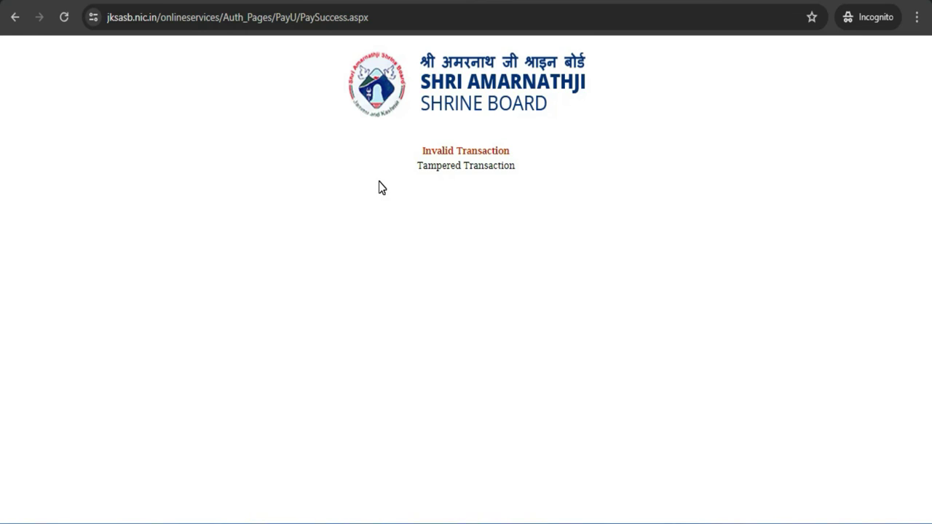
pyautogui.click(15, 17)
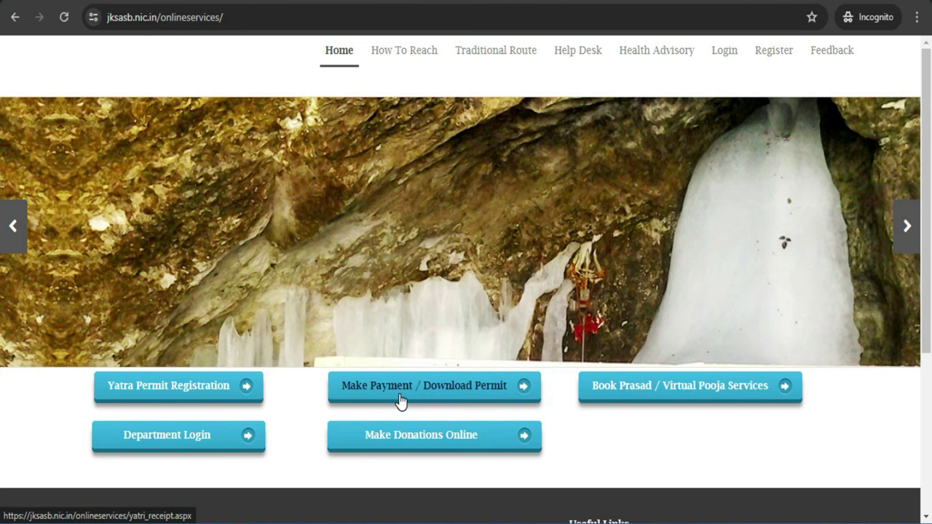
# Step: Look up the Yatra Permit with the application number, registered mobile number and captcha, accepting the camp-director agreement
pyautogui.click(473, 391)
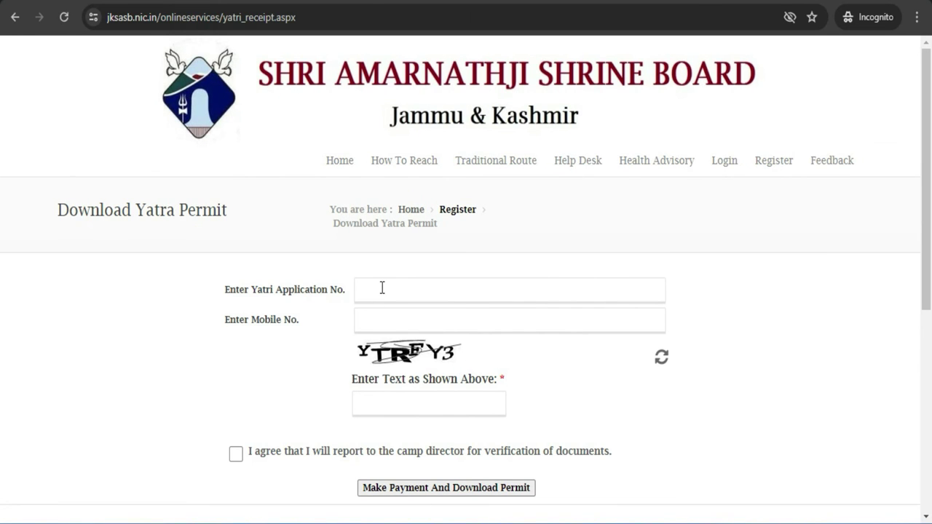
pyautogui.click(382, 289)
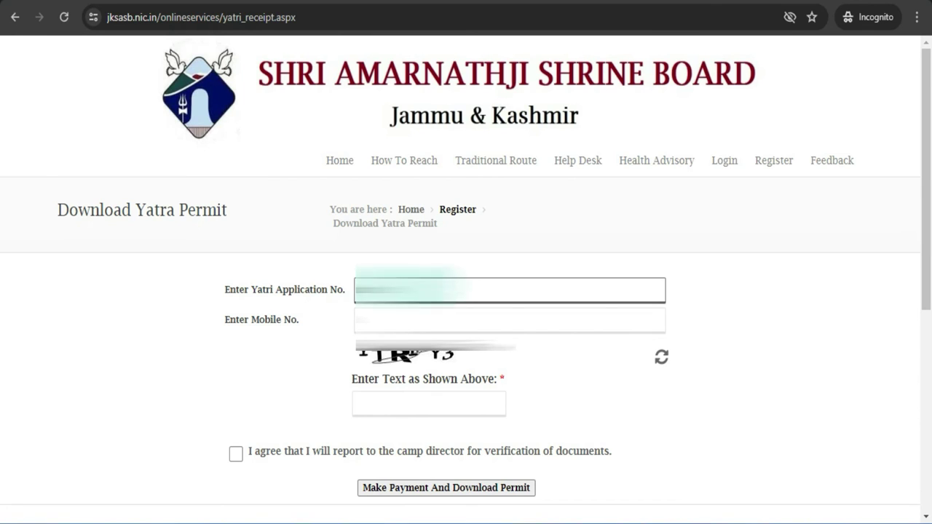
pyautogui.click(510, 320)
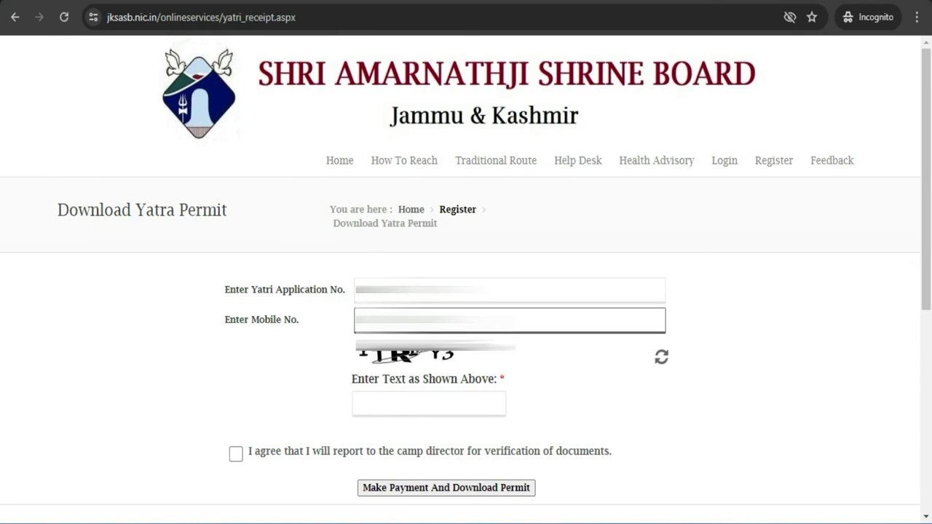
pyautogui.click(383, 405)
pyautogui.write('YTRFY3')
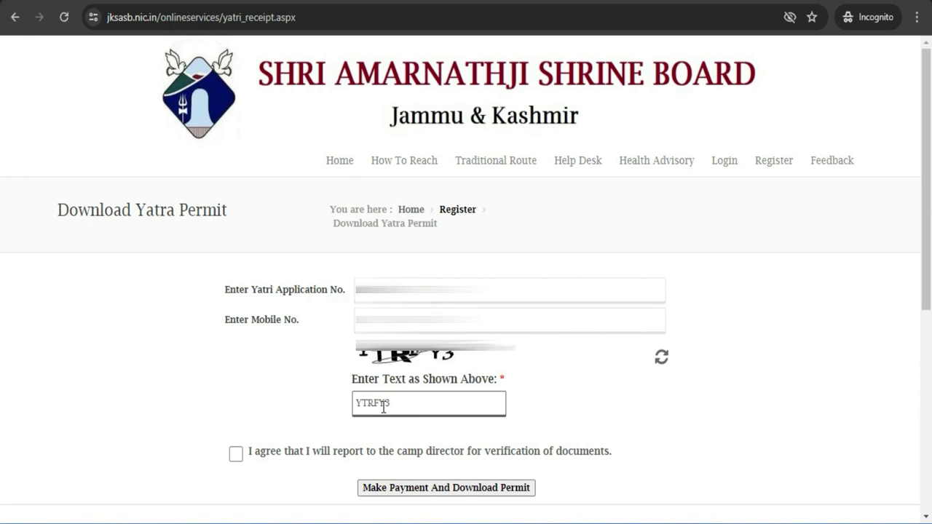
pyautogui.click(236, 457)
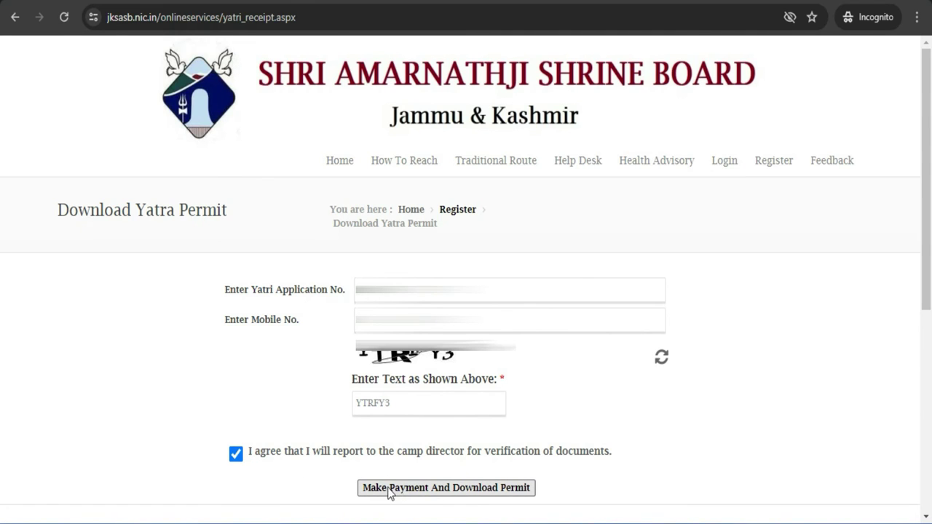
pyautogui.click(452, 490)
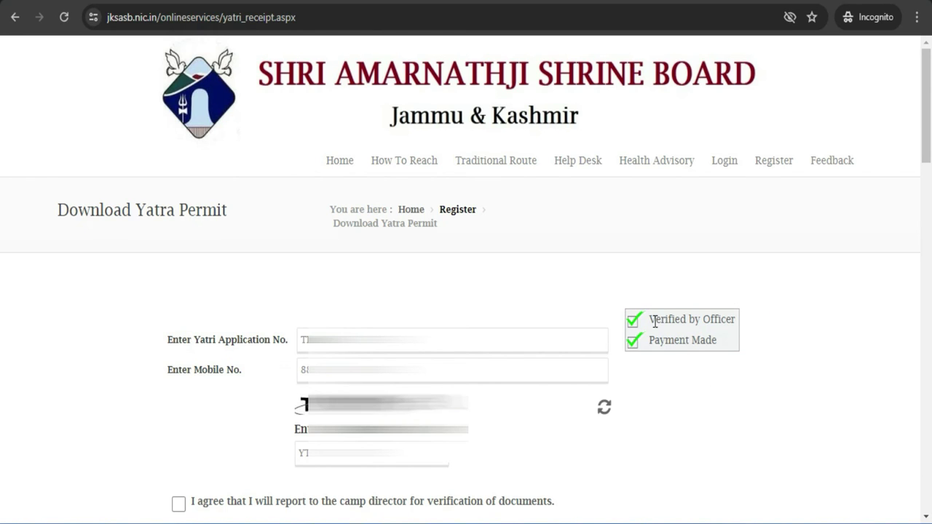
pyautogui.moveTo(654, 322); pyautogui.dragTo(755, 323)
pyautogui.click(774, 325)
pyautogui.scroll(-2, 565, 381)
pyautogui.scroll(-2, 566, 380)
pyautogui.scroll(-1, 565, 383)
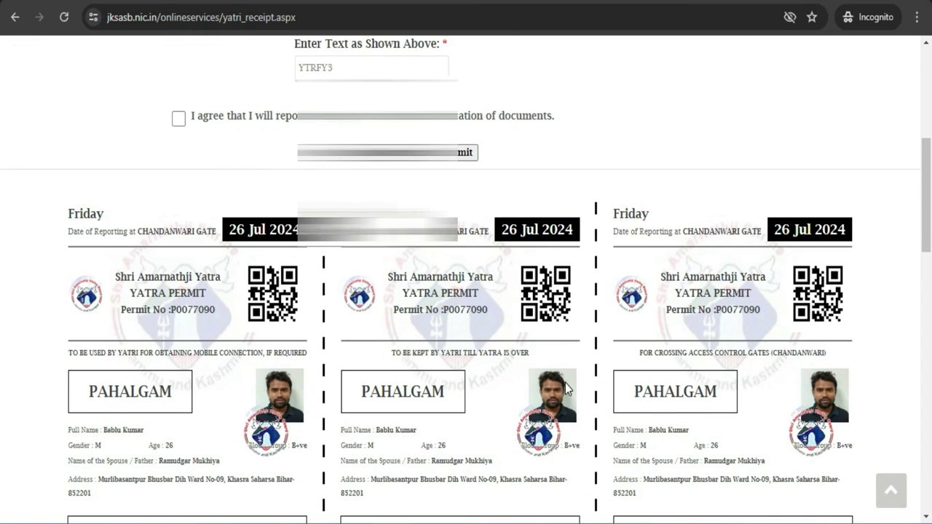
pyautogui.scroll(-2, 565, 383)
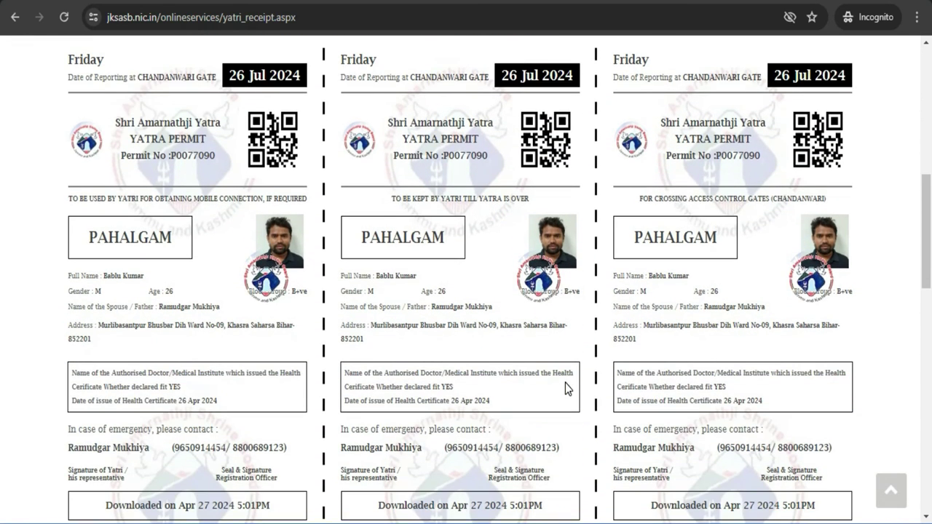
pyautogui.scroll(-3, 565, 383)
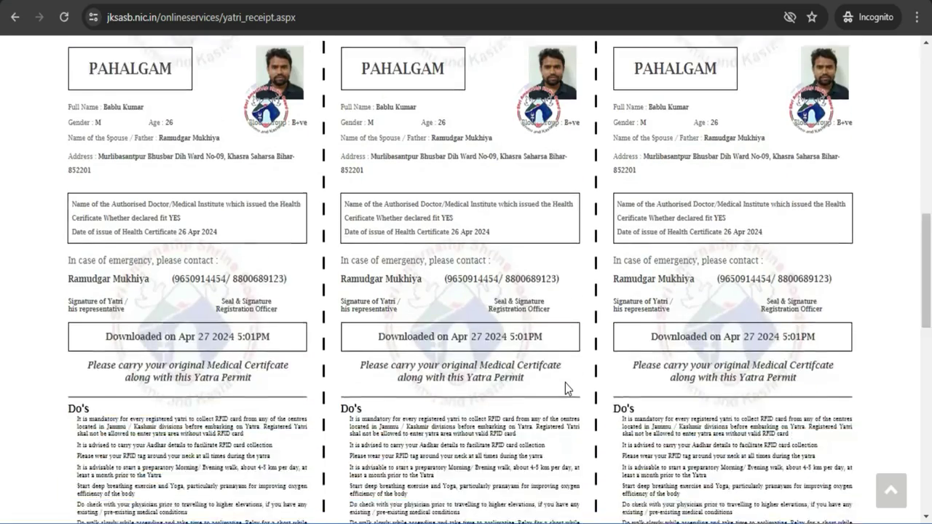
pyautogui.scroll(-4, 565, 383)
pyautogui.scroll(6, 565, 383)
pyautogui.scroll(4, 566, 383)
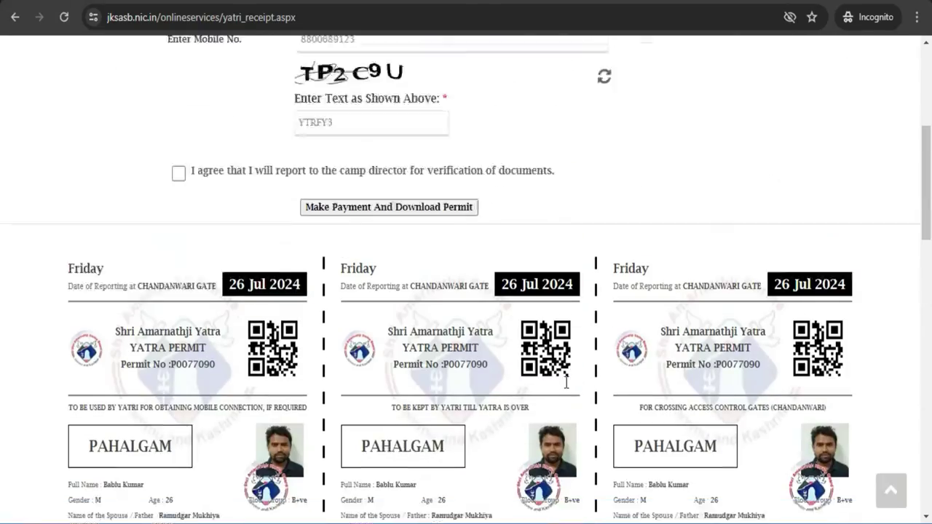
pyautogui.scroll(-4, 523, 378)
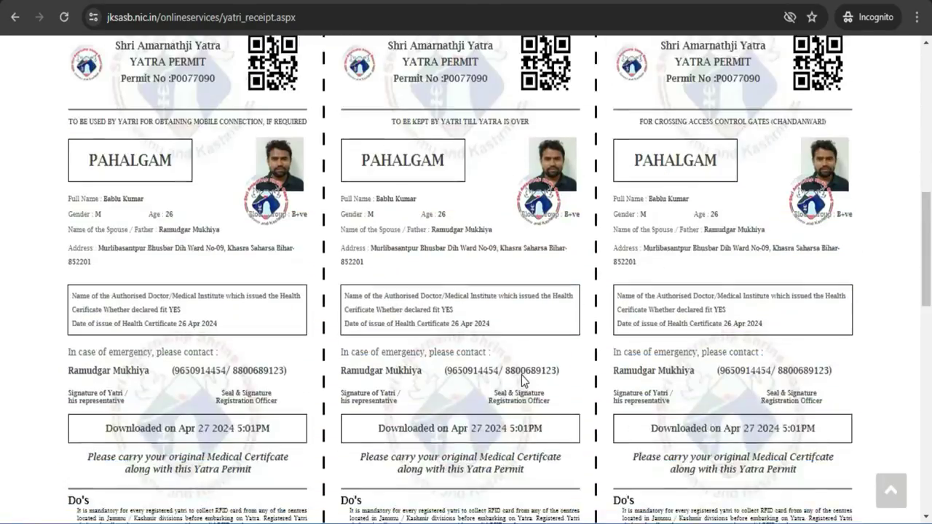
pyautogui.scroll(-4, 521, 374)
pyautogui.scroll(-6, 521, 374)
pyautogui.scroll(-1, 520, 374)
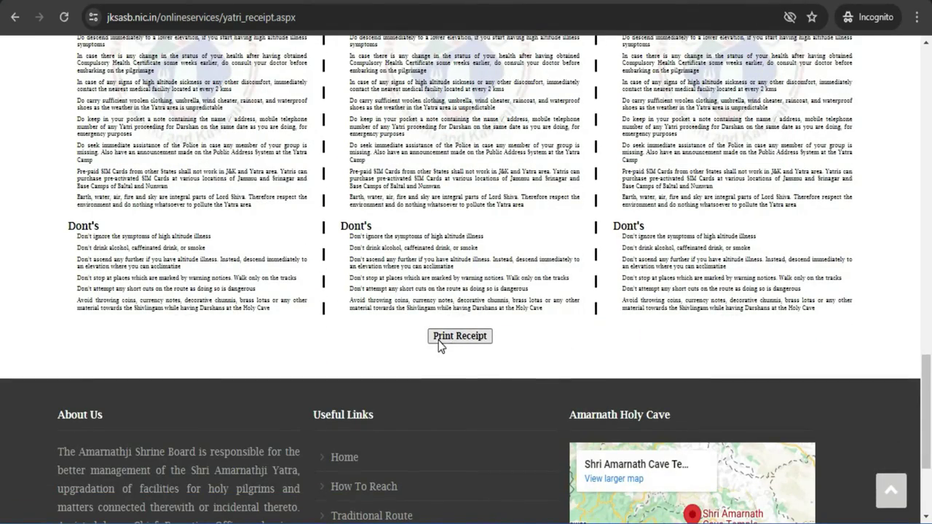
# Step: Preview the three-part Pahalgam permit as a 1-page portrait Save as PDF print, then cancel
pyautogui.click(466, 342)
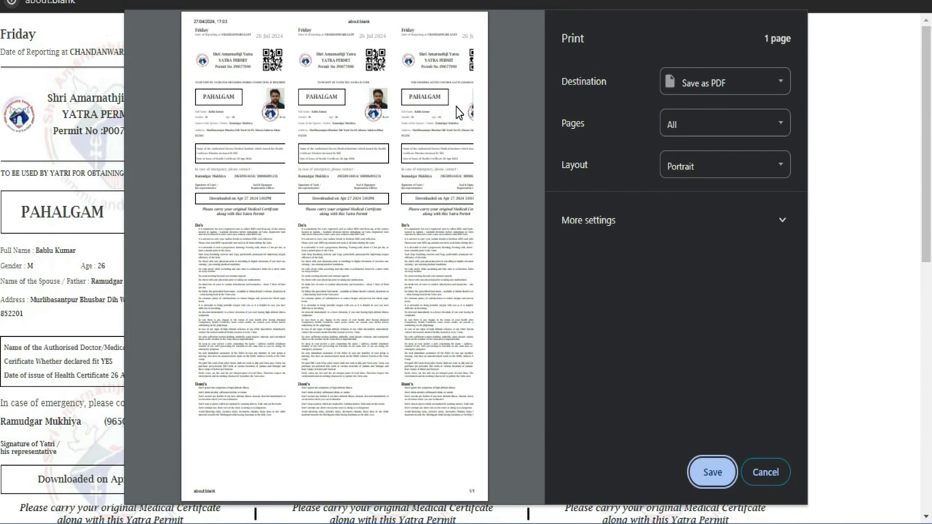
pyautogui.click(752, 470)
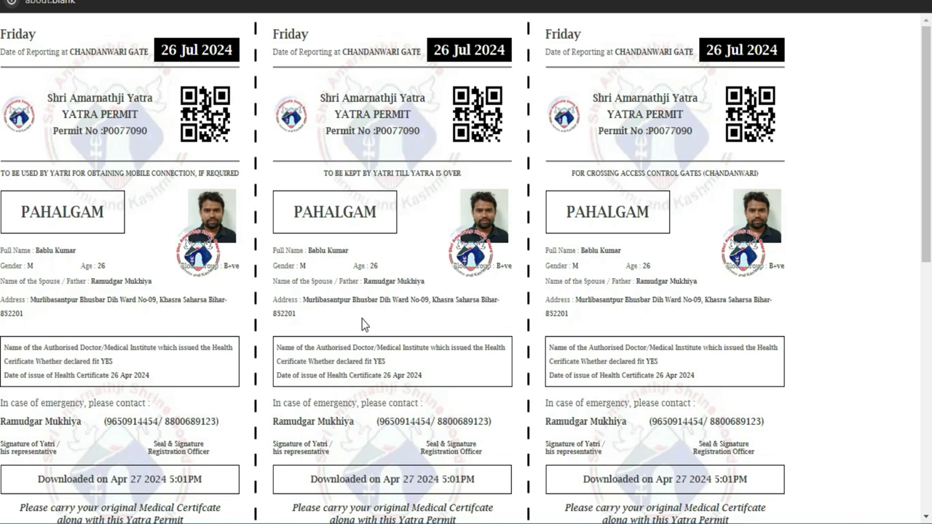